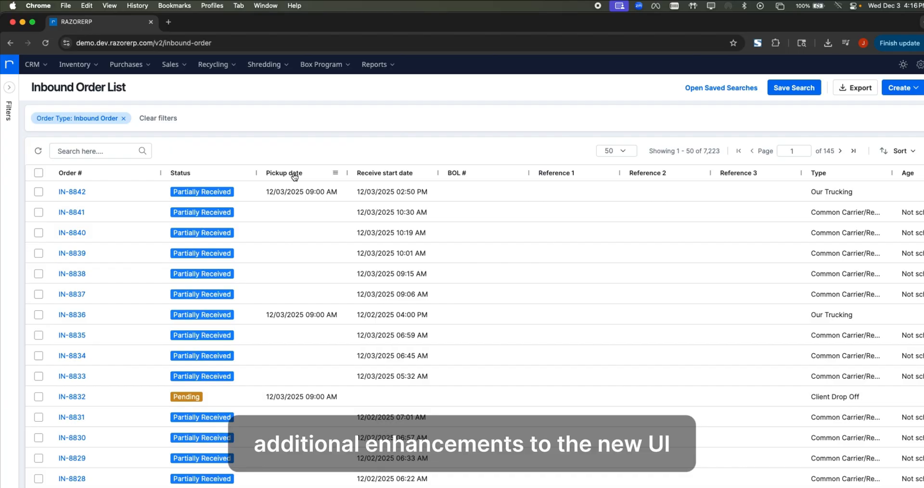
Open the inbound order list's filters, review the options from order type down to warehouses, and close them
mouse_move(300, 179)
mouse_down()
mouse_move(495, 174)
mouse_move(301, 178)
mouse_up()
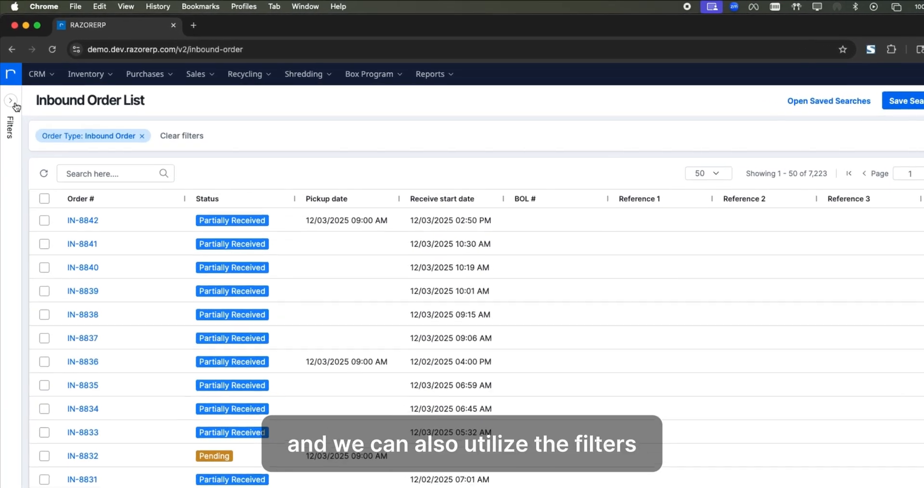
click(14, 103)
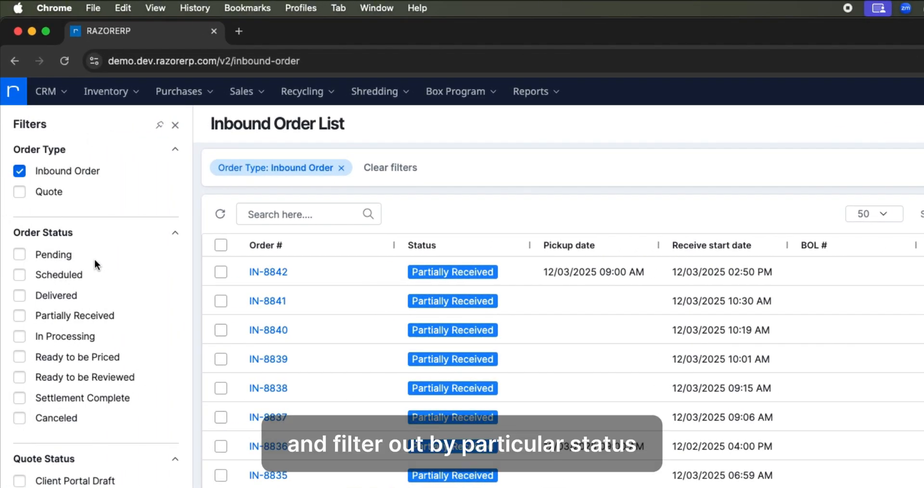
scroll(67, 446, down, 10)
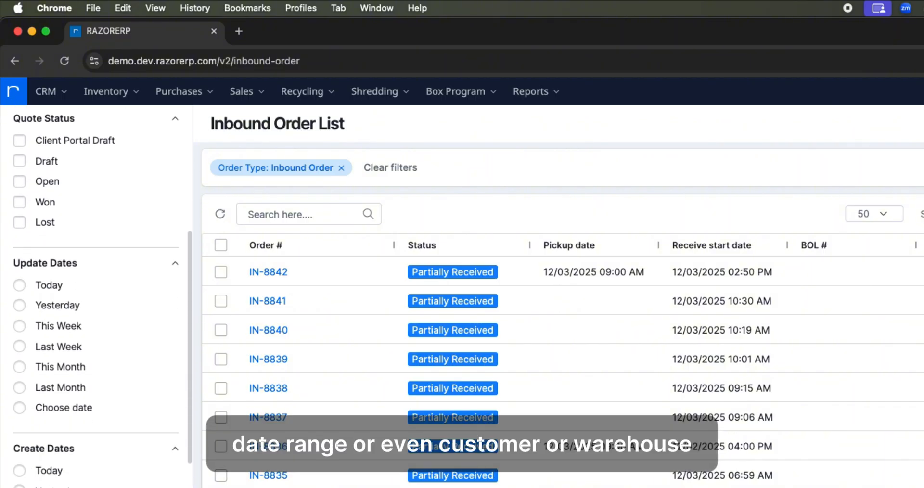
scroll(93, 437, down, 10)
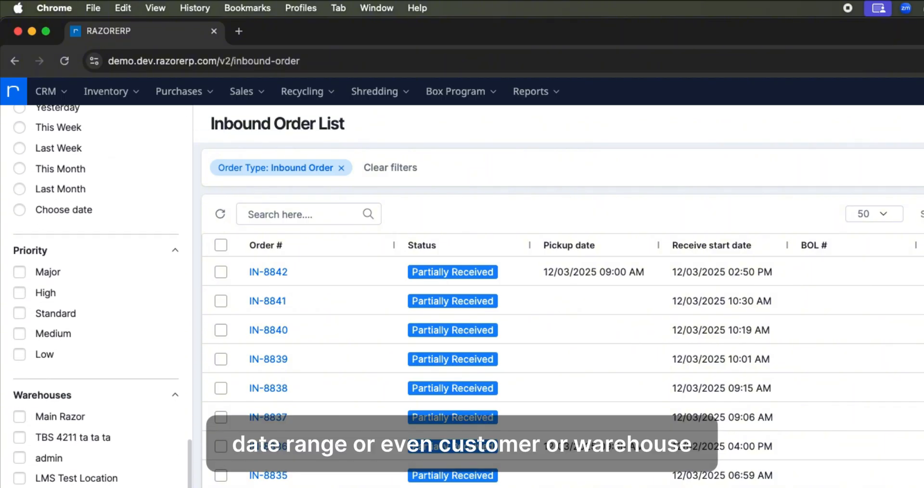
scroll(92, 437, up, 20)
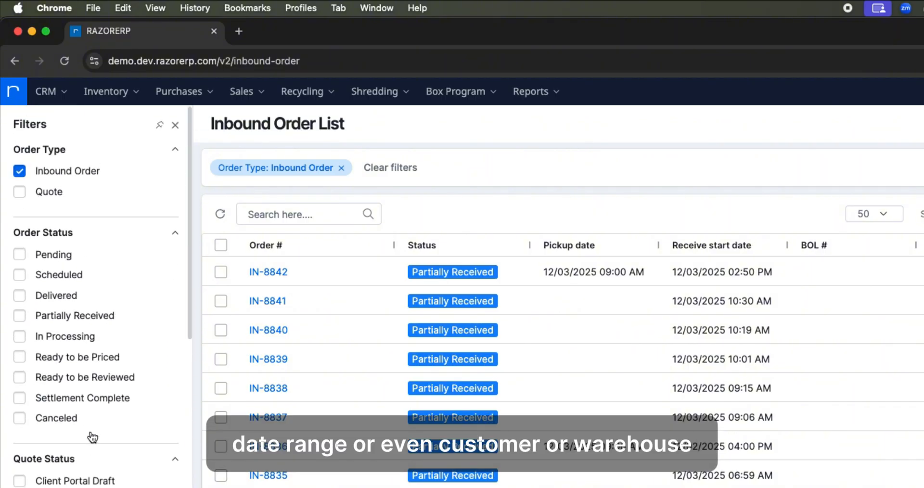
click(176, 127)
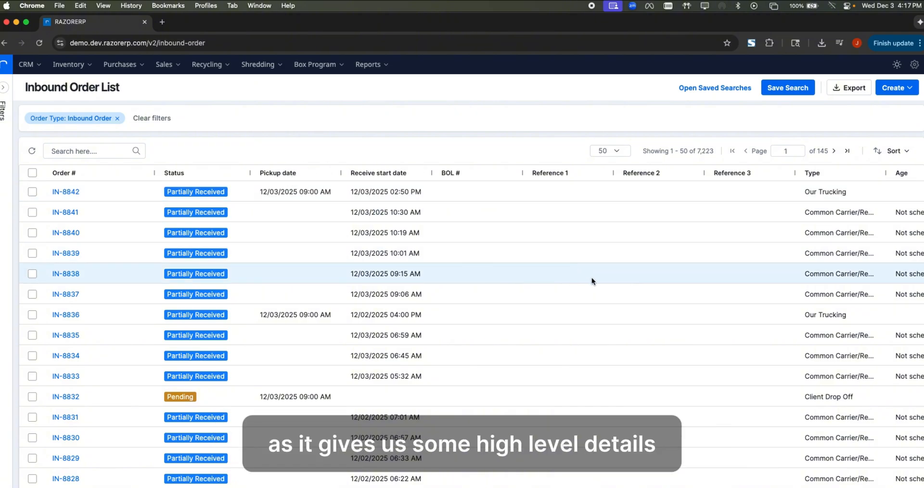
Look over the columns and order statuses in the inbound order list
scroll(590, 278, right, 5)
scroll(590, 278, left, 5)
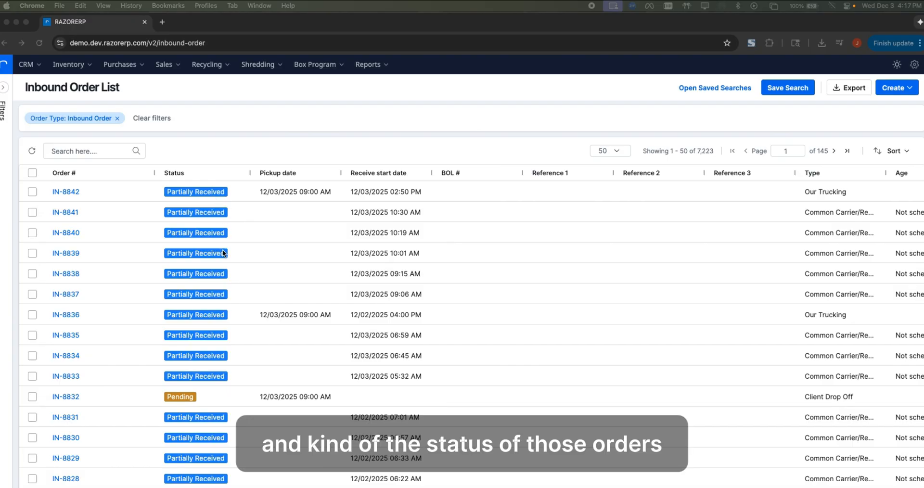
scroll(207, 414, down, 2)
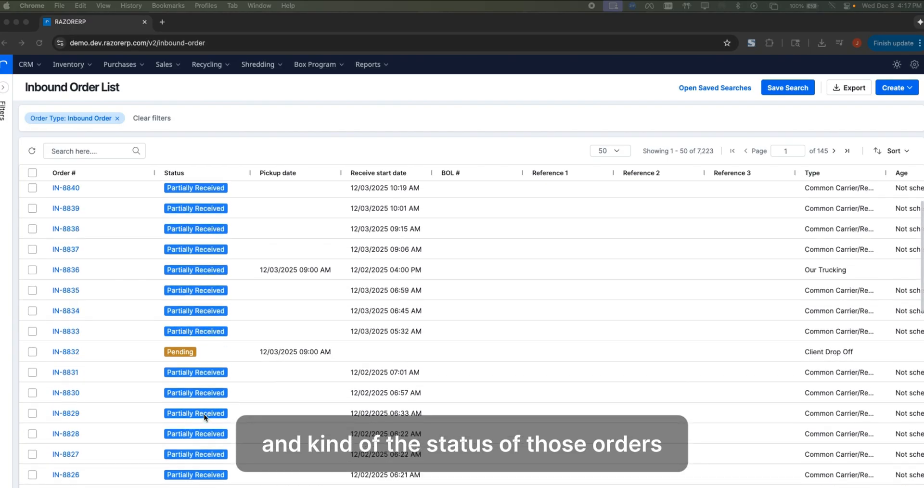
scroll(204, 417, up, 2)
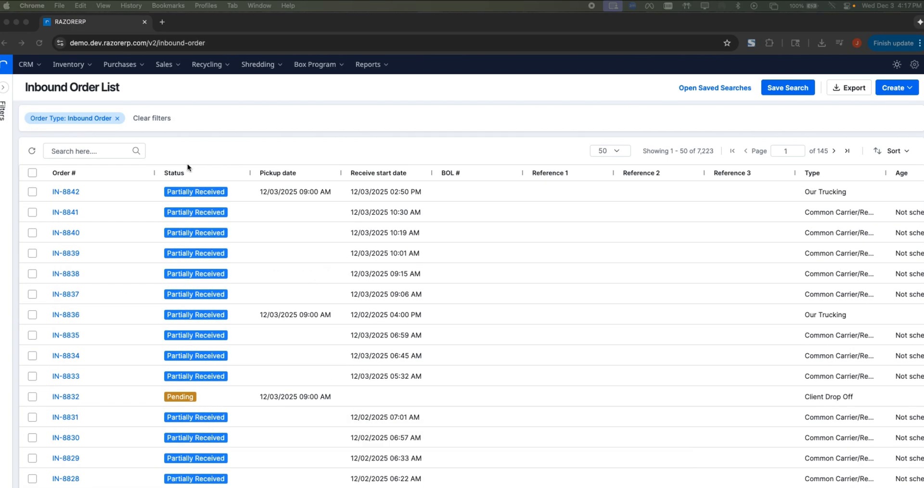
click(207, 141)
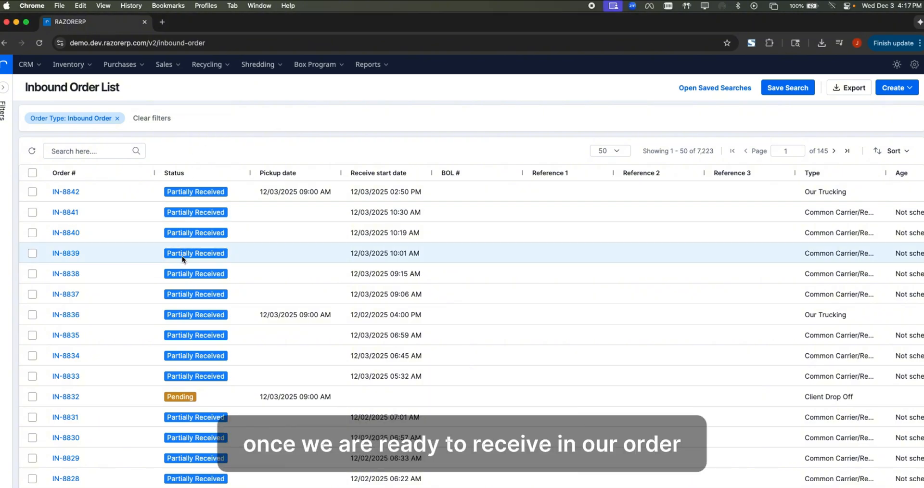
Find the inbound order by its order number and open it for receiving
click(77, 150)
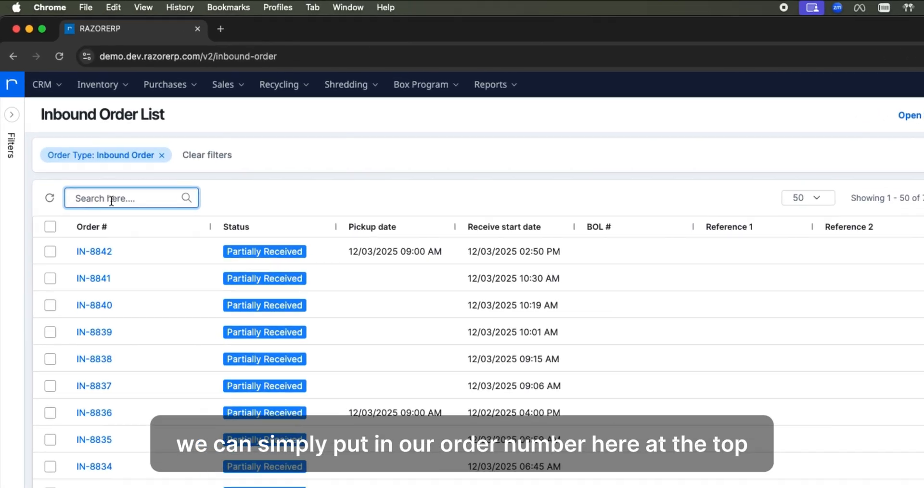
scroll(236, 366, down, 5)
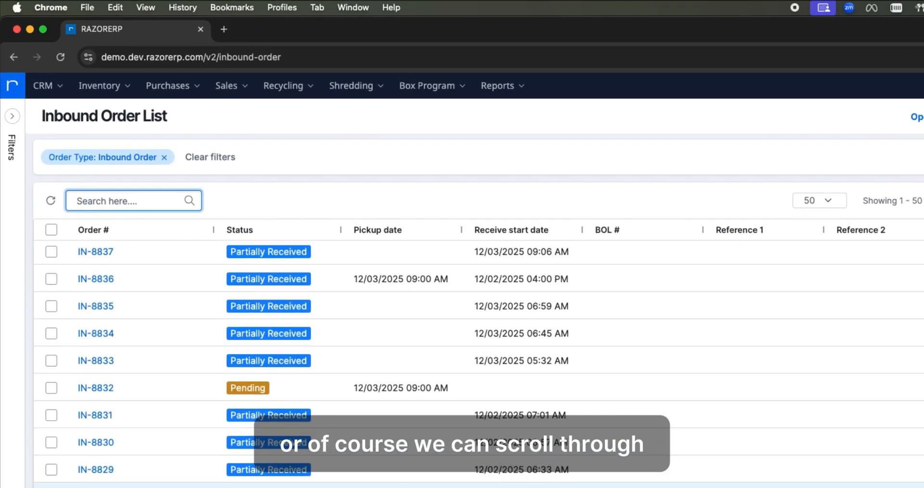
scroll(235, 367, up, 4)
scroll(144, 255, up, 1)
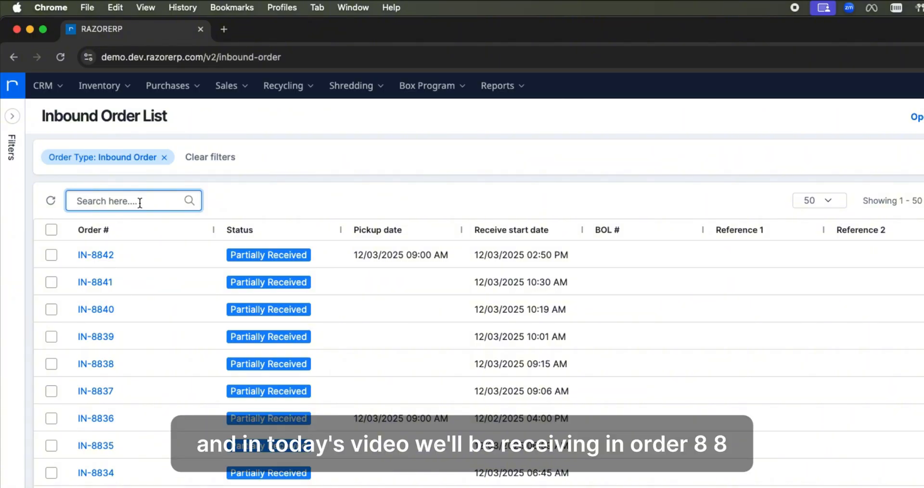
text(884)
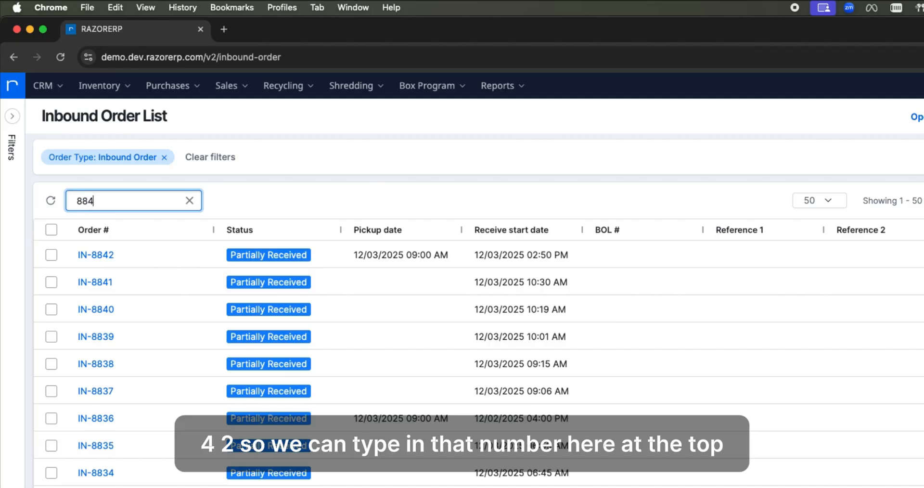
text(2)
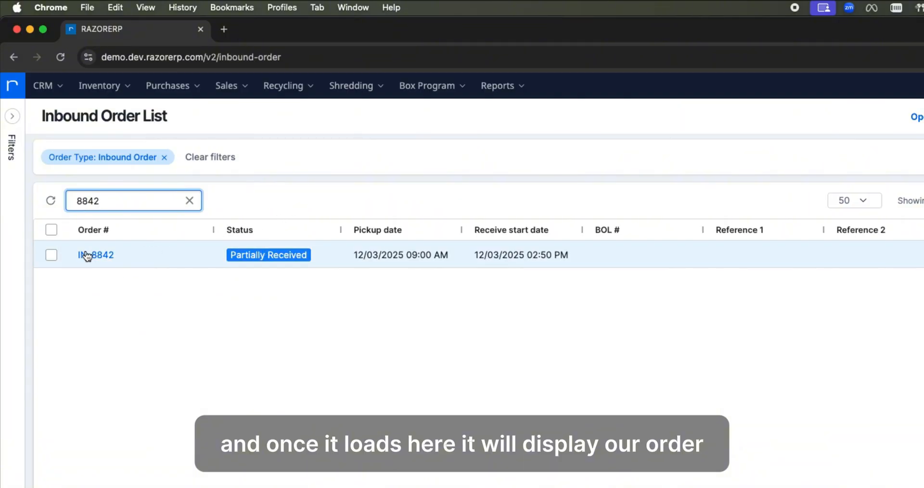
click(137, 308)
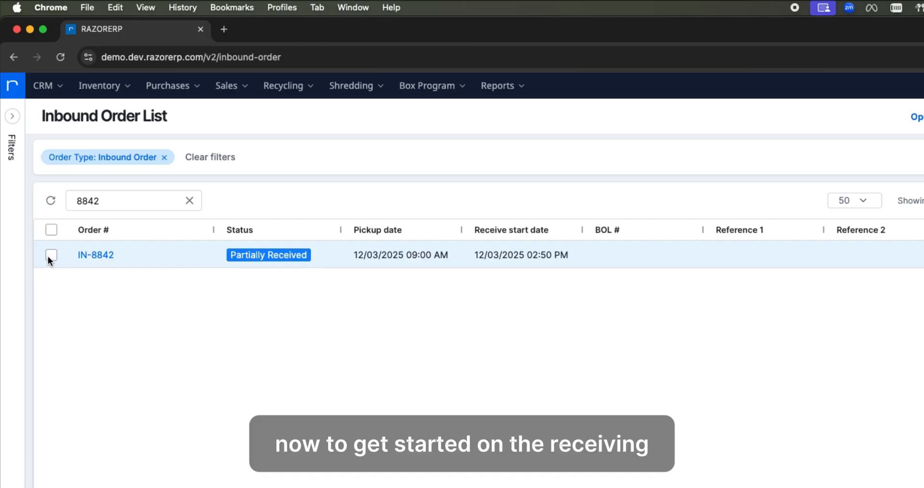
click(51, 255)
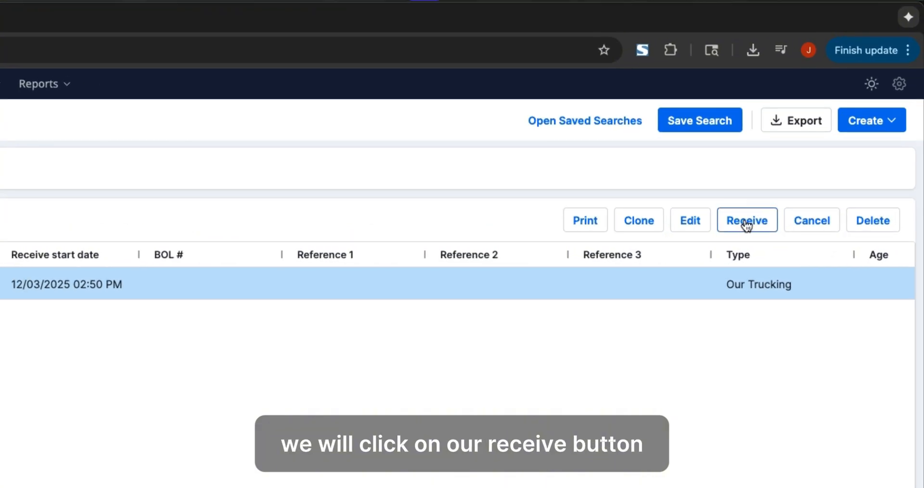
click(746, 221)
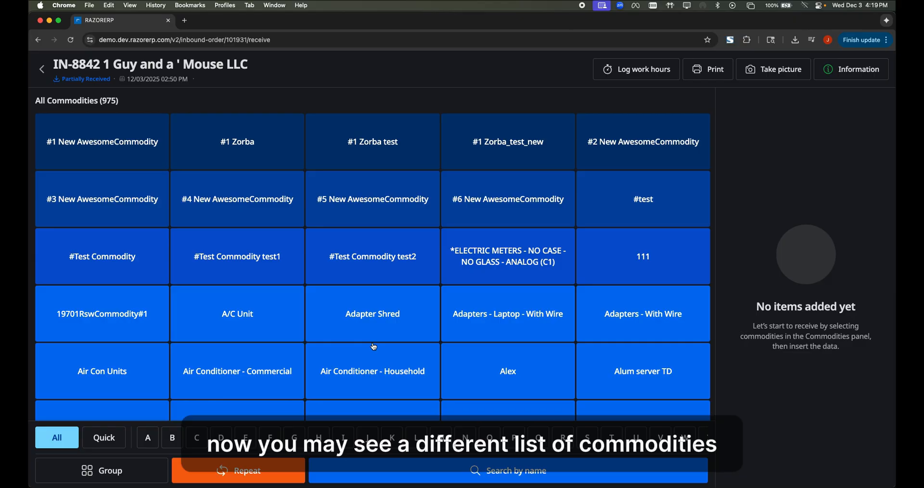
Browse the full commodity list, then narrow it to commodities starting with M
scroll(374, 346, down, 2)
scroll(374, 346, up, 2)
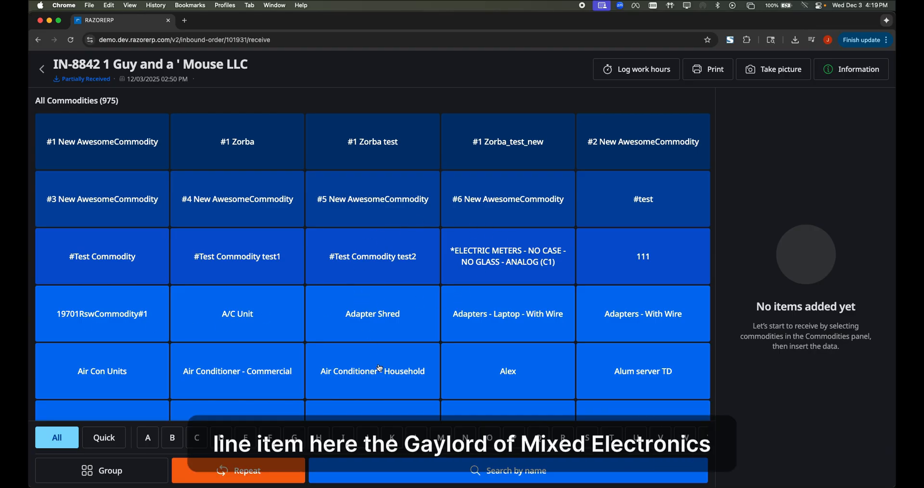
scroll(354, 338, down, 1)
scroll(354, 338, down, 20)
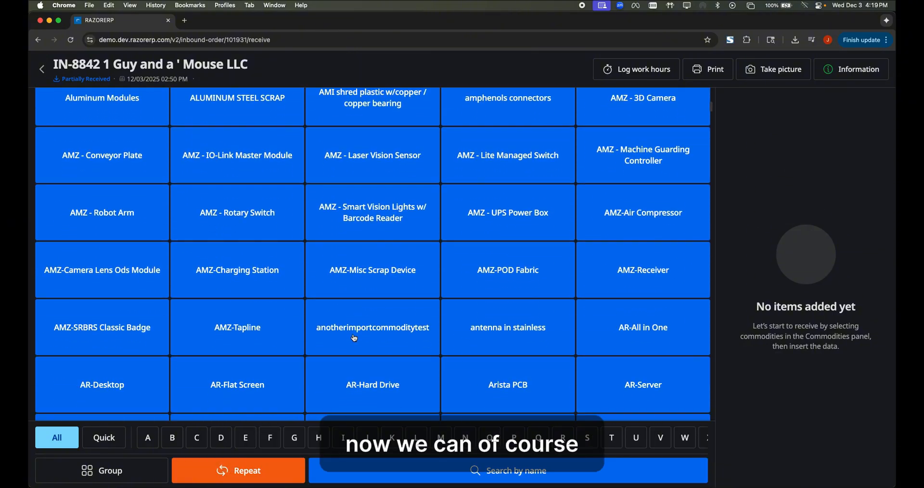
scroll(354, 338, up, 20)
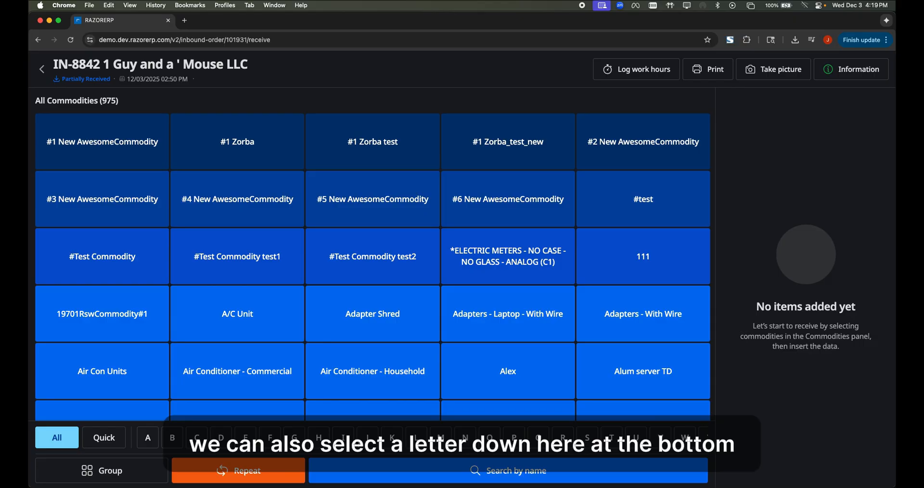
click(438, 442)
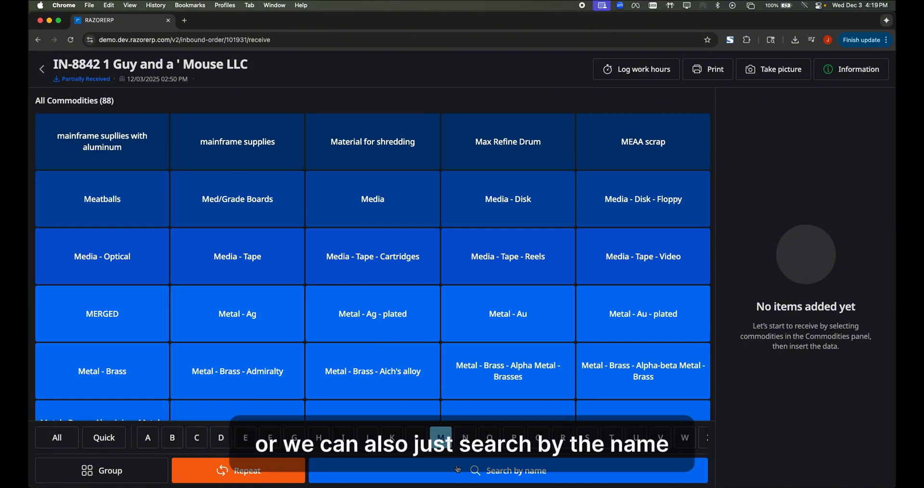
Search the commodities by name for "mixed" and select Mixed Electronics
click(504, 474)
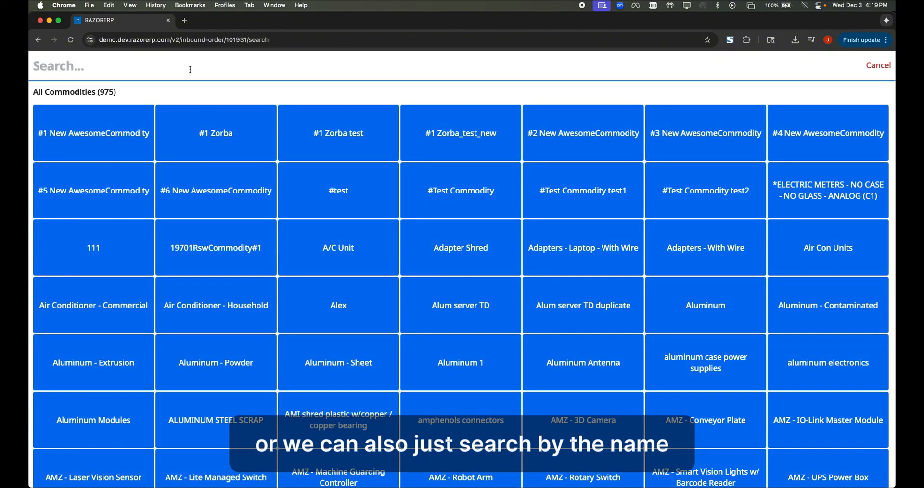
text(ixed)
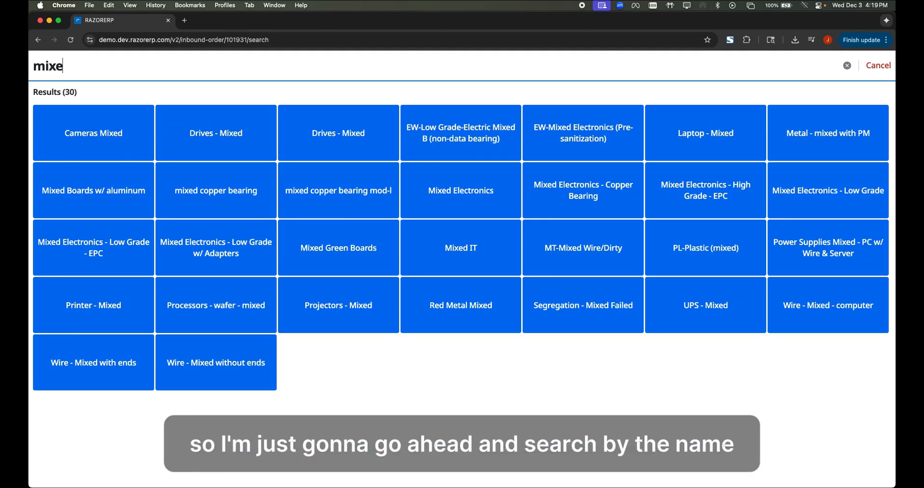
click(454, 196)
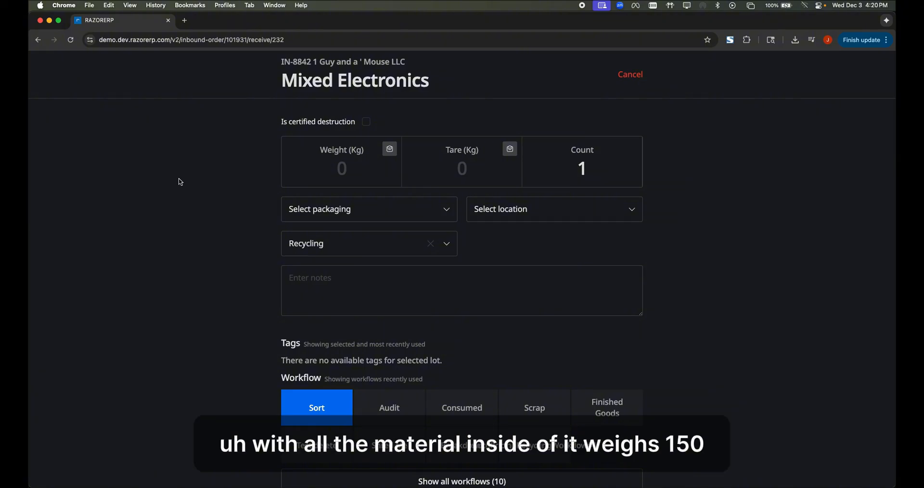
Enter a weight of 150 kg, a tare of 35 kg and a count of 0 for the Mixed Electronics lot
click(341, 173)
text(150)
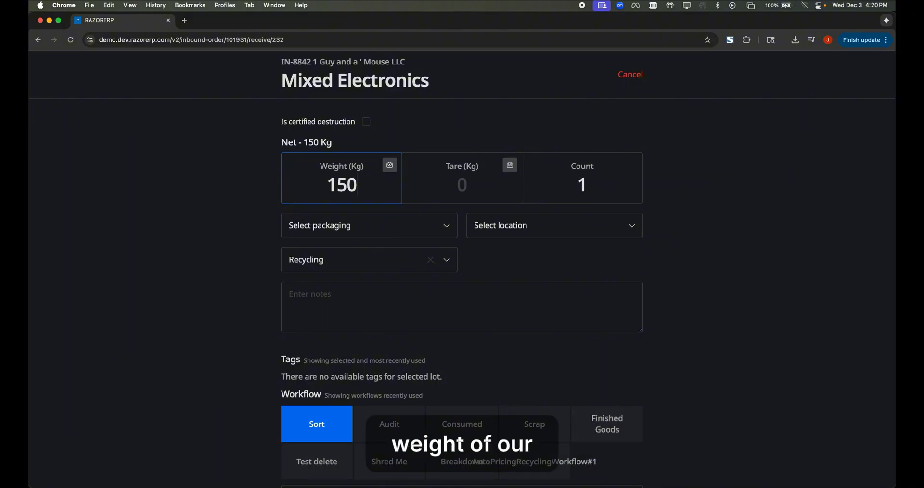
click(463, 183)
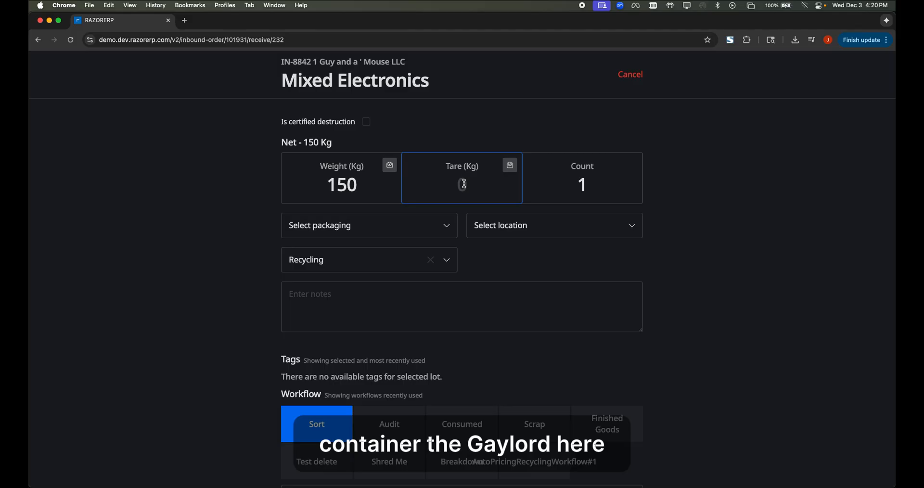
text(35)
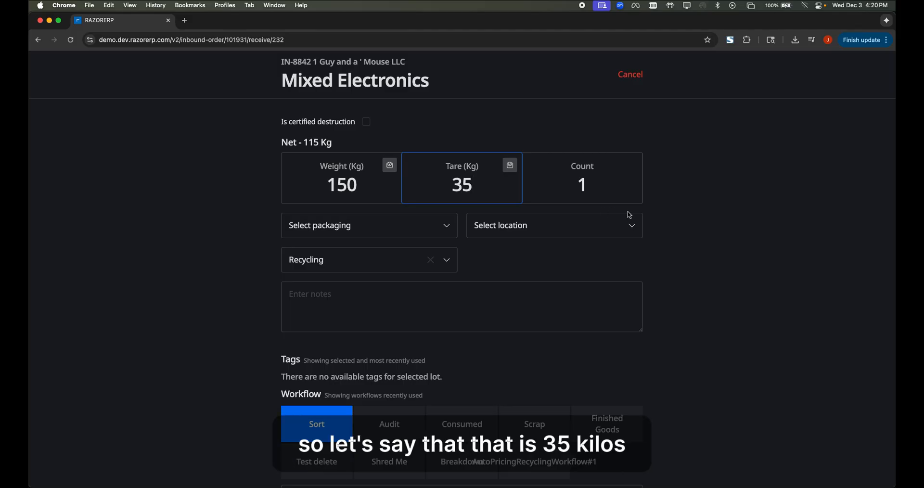
double_click(610, 191)
text(0)
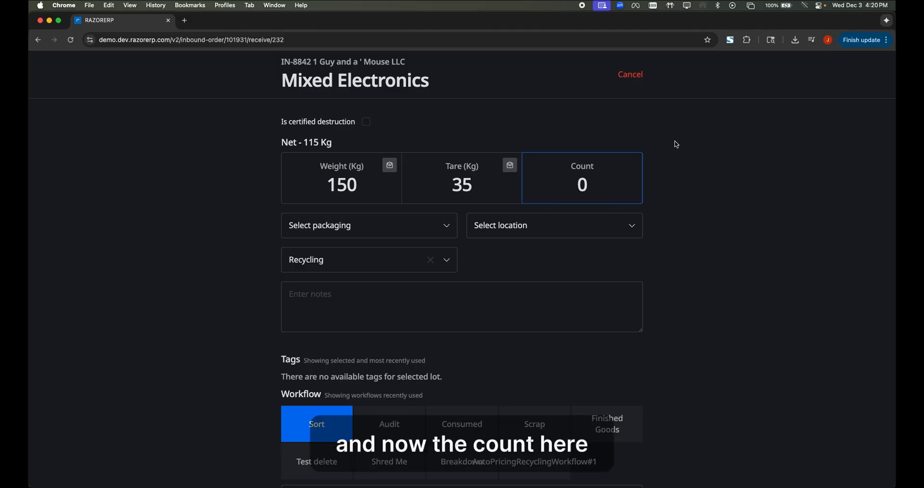
click(653, 128)
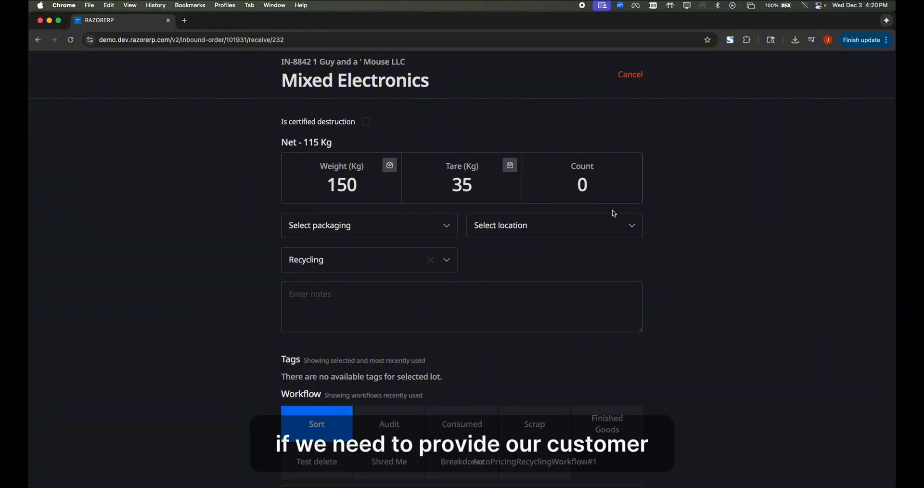
drag(314, 61, 408, 66)
click(409, 66)
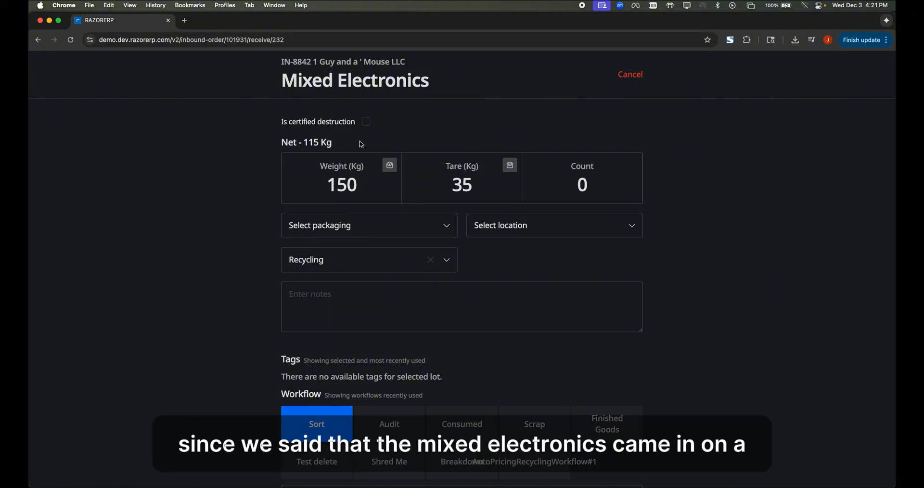
Set the Mixed Electronics lot's packaging to Gaylord and its location to Sort Staging
click(356, 235)
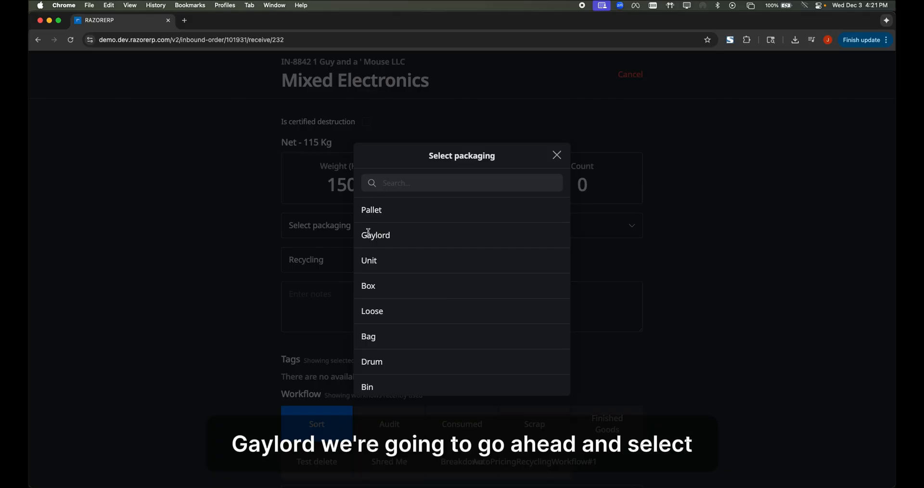
click(398, 237)
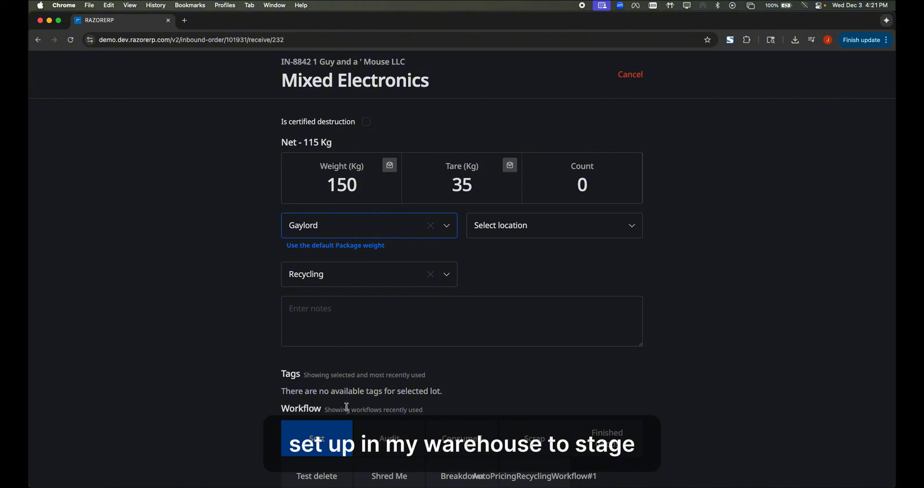
click(524, 235)
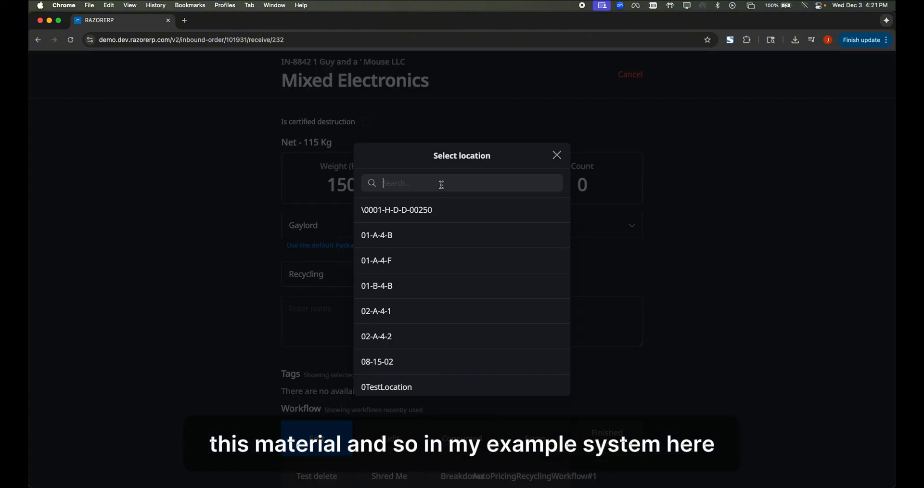
text(sor)
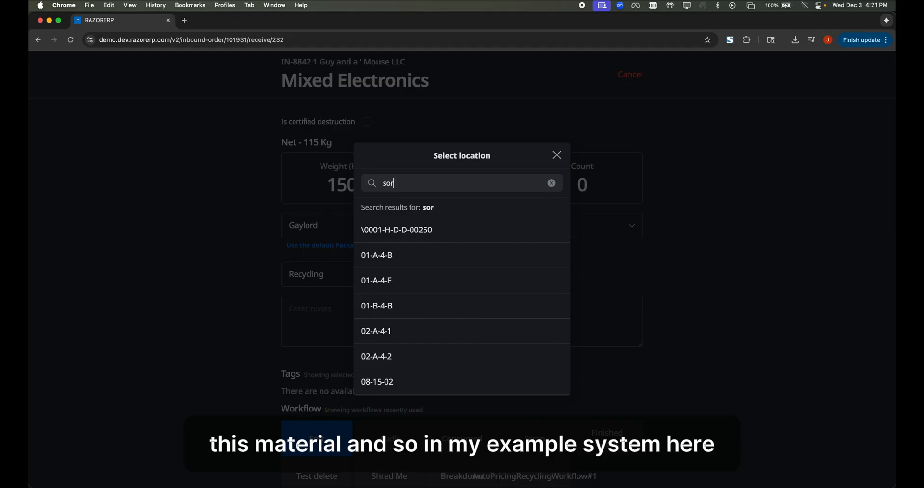
text(t)
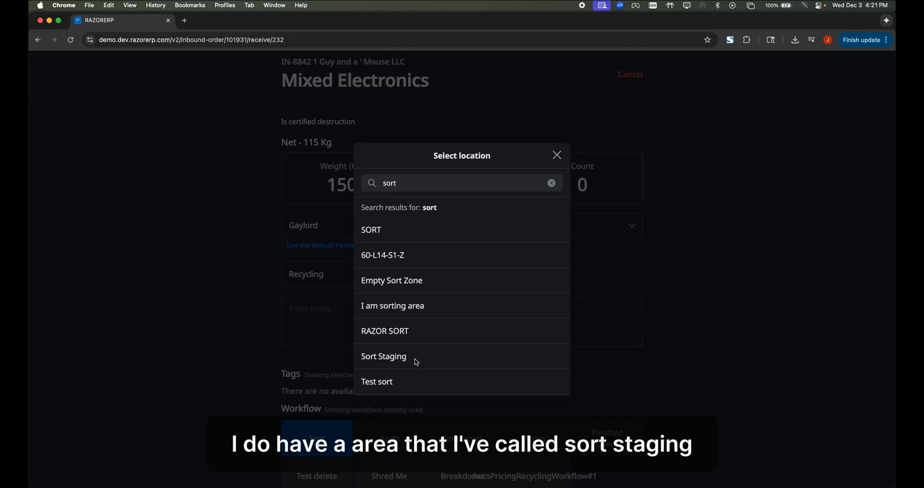
click(417, 362)
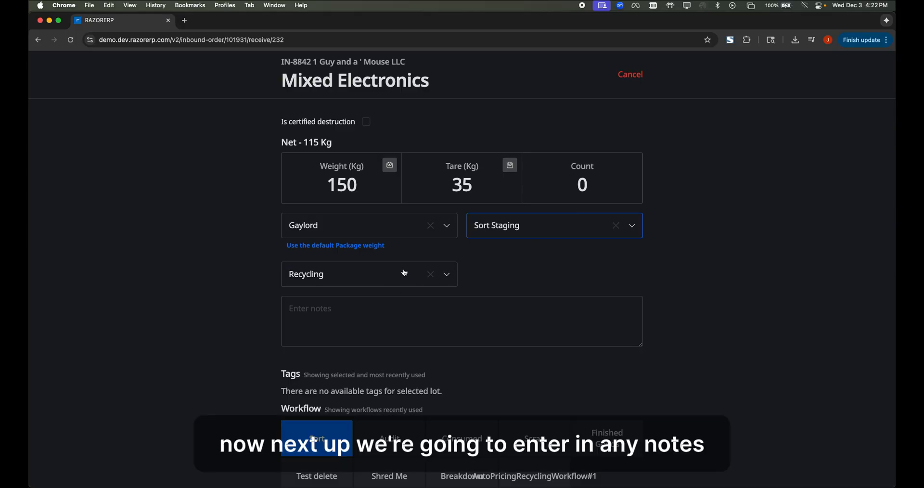
Review the Mixed Electronics lot's notes, tags, workflow, weights and picture option before accepting it
scroll(414, 359, down, 3)
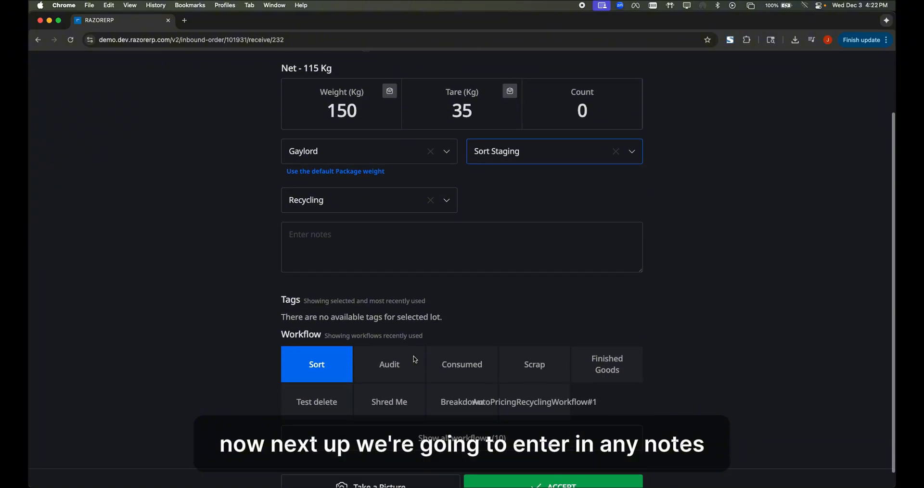
click(344, 242)
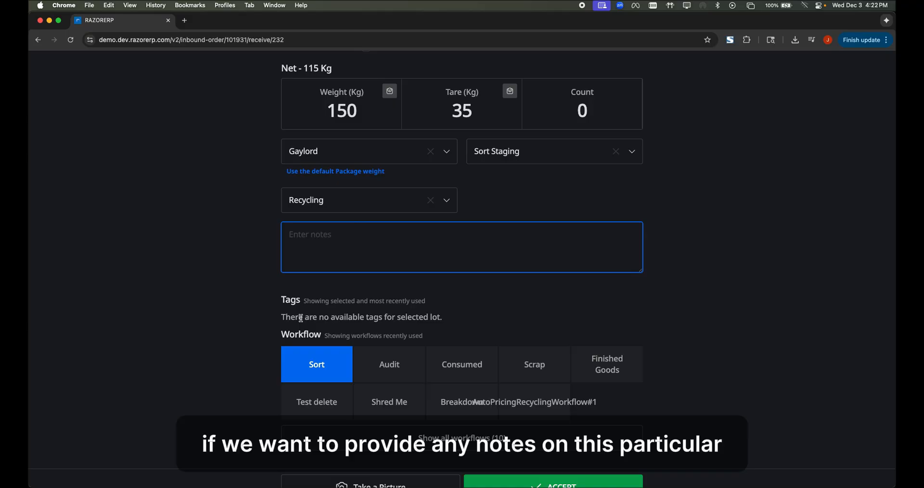
scroll(339, 348, down, 1)
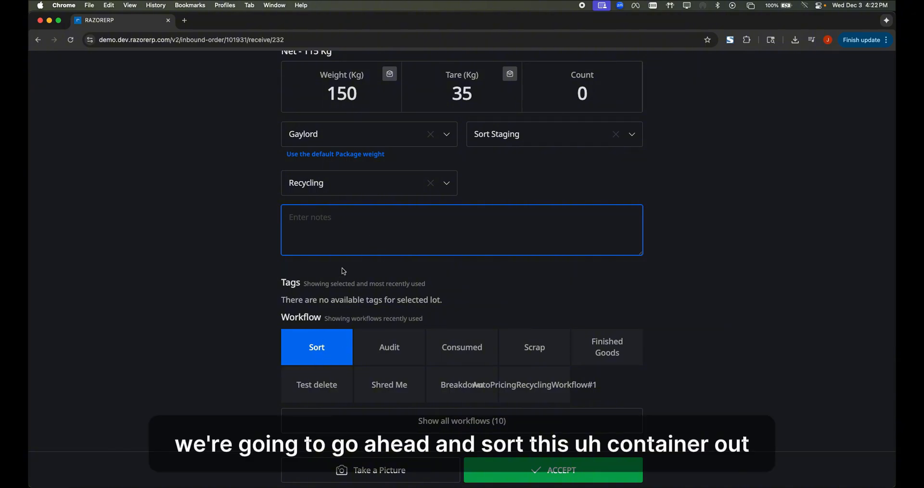
scroll(344, 271, up, 3)
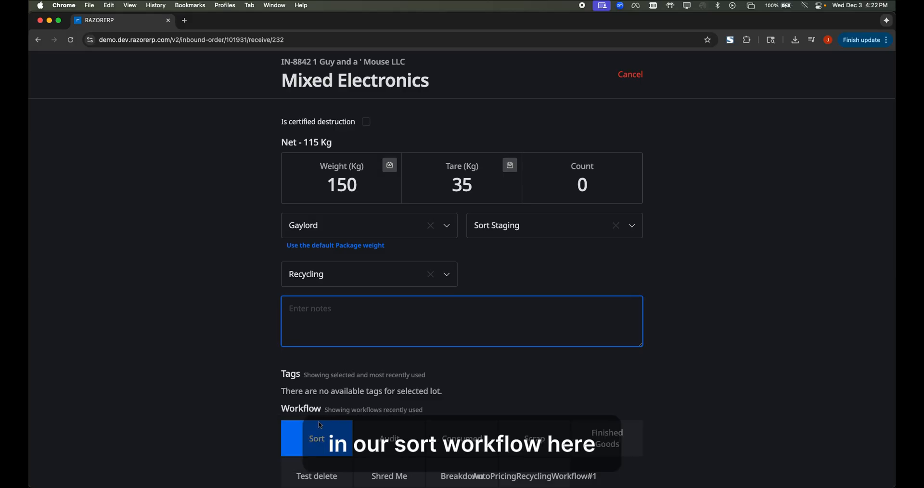
scroll(321, 425, down, 2)
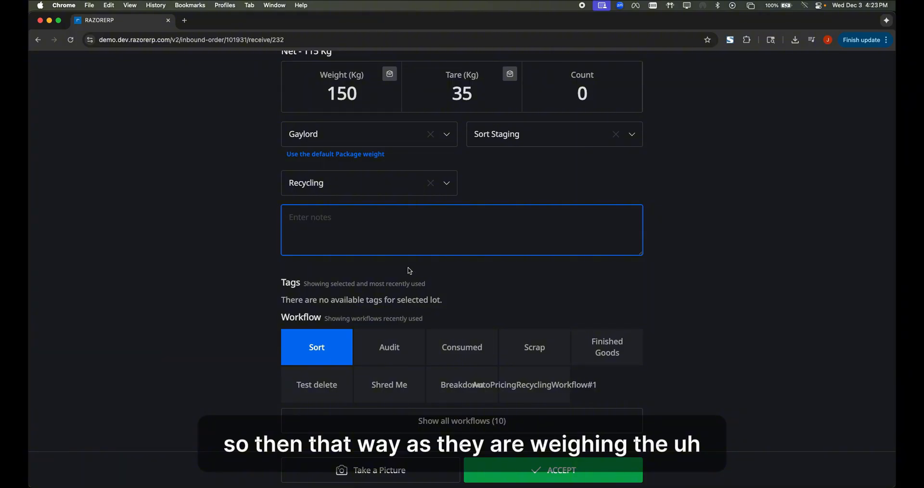
scroll(409, 270, up, 3)
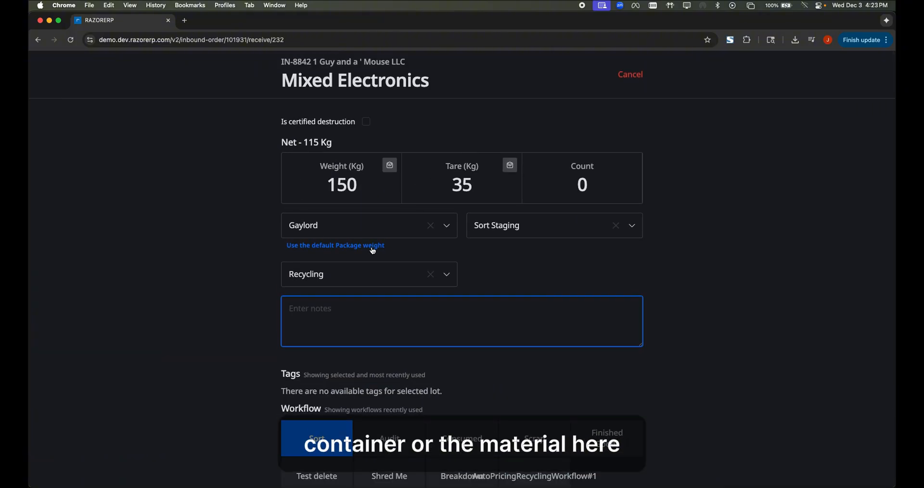
scroll(360, 366, down, 3)
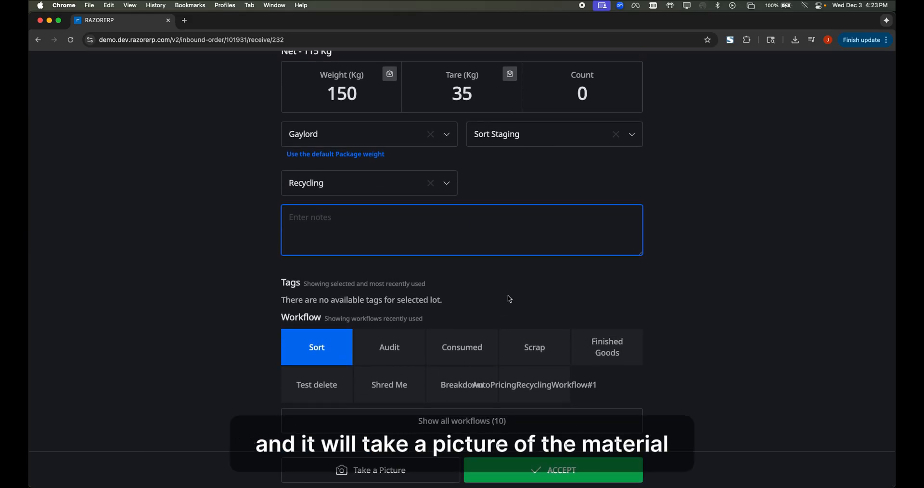
scroll(380, 176, up, 3)
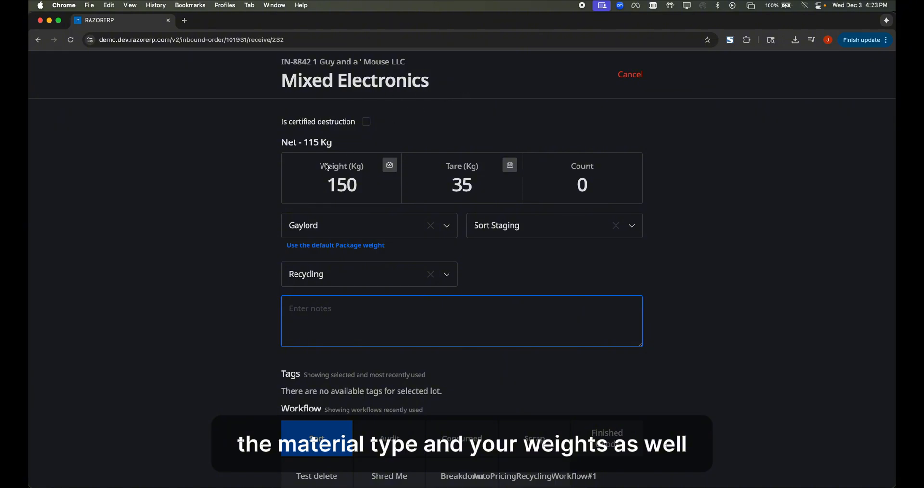
Enter "notes" as the required notes and accept the Mixed Electronics lot with the Sort workflow
scroll(402, 405, down, 3)
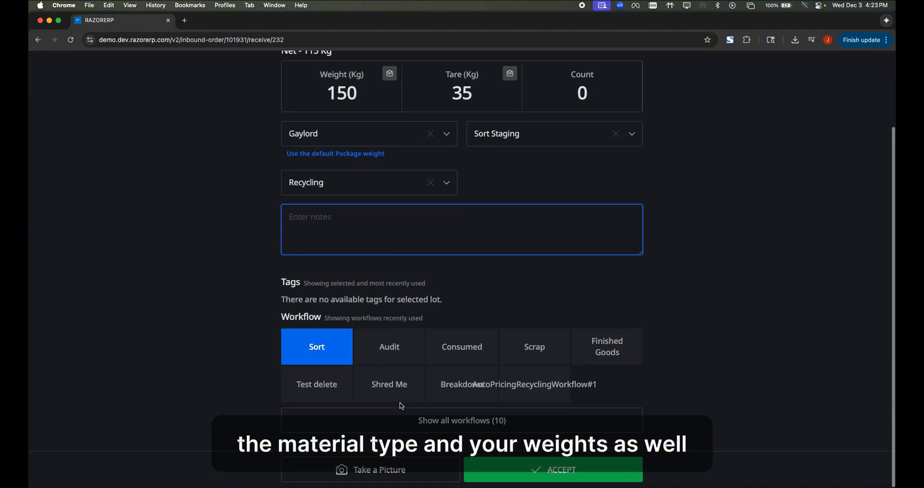
click(557, 470)
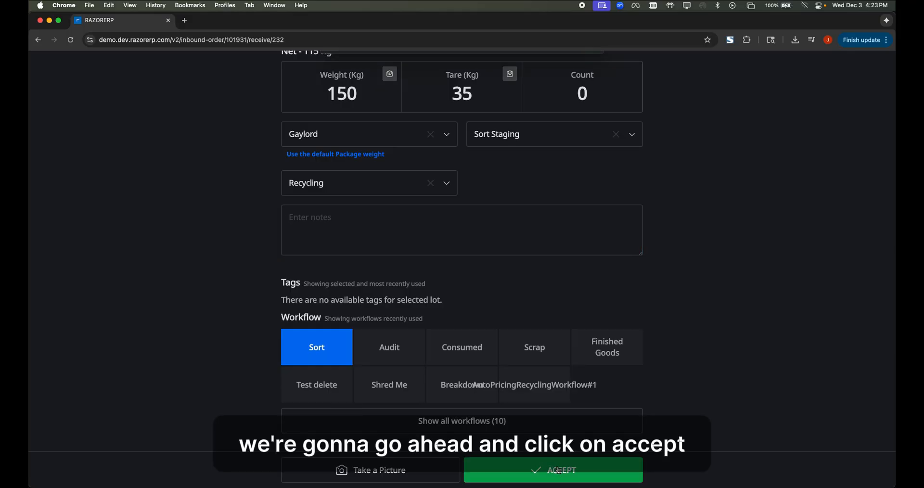
click(463, 217)
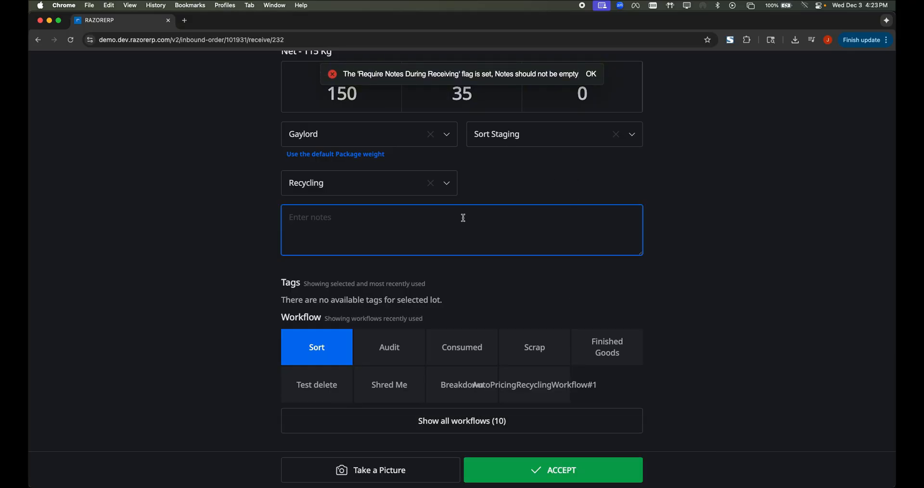
text(notes)
click(620, 478)
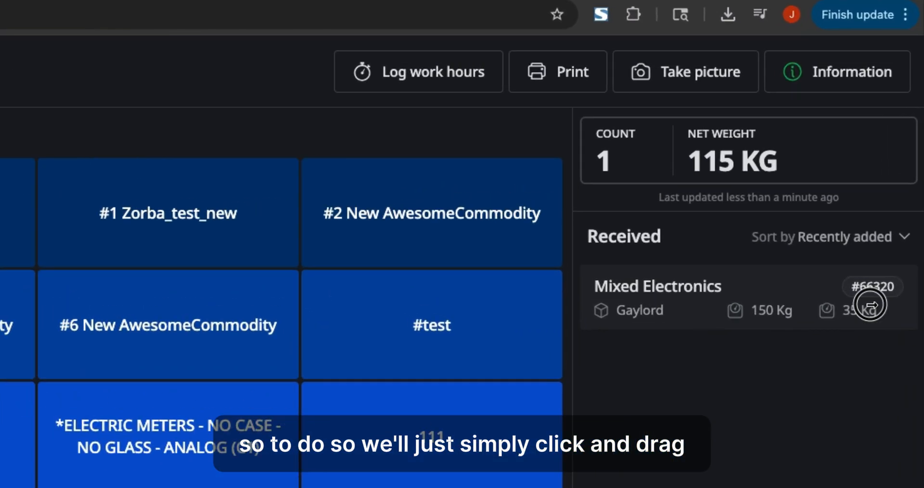
Open label printing for the received Mixed Electronics lot, choosing the 4x6 Work instructions label and checking the available printers
drag(870, 305, 588, 317)
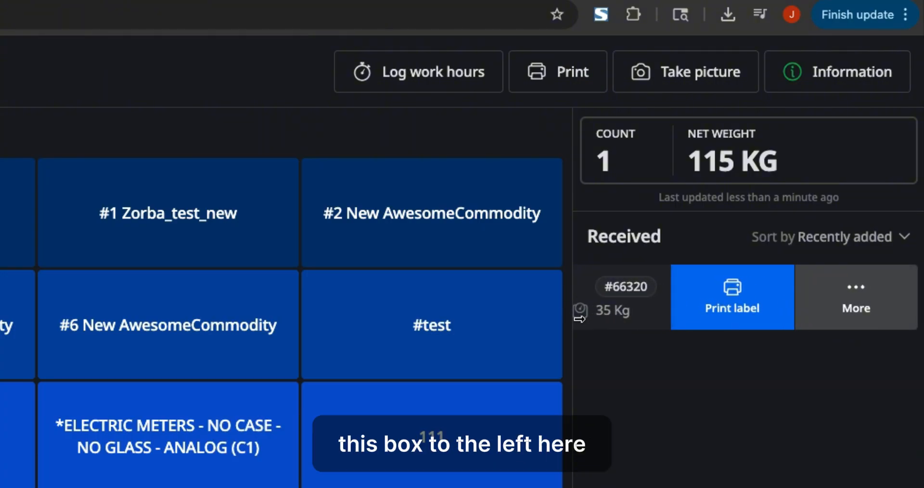
click(746, 306)
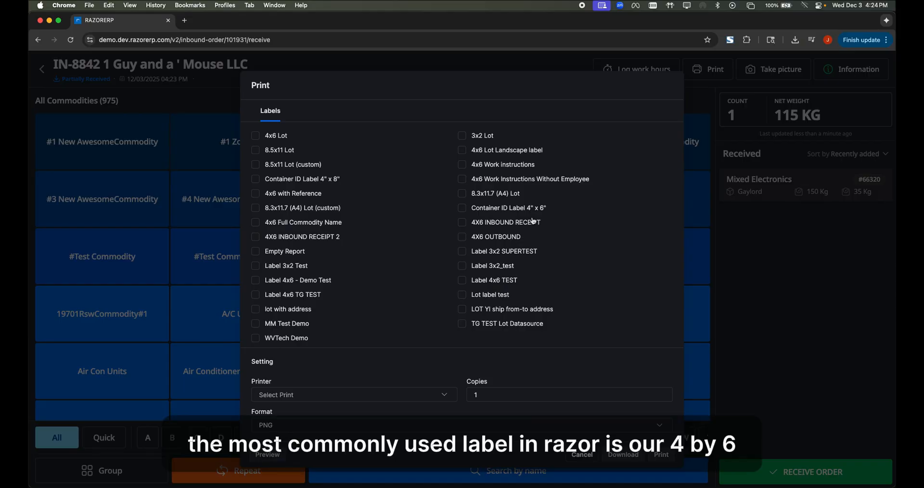
click(462, 165)
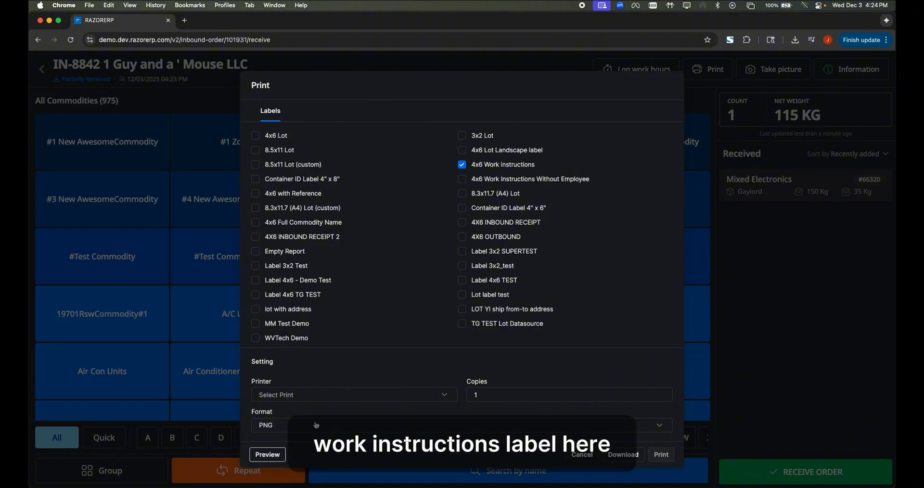
click(289, 396)
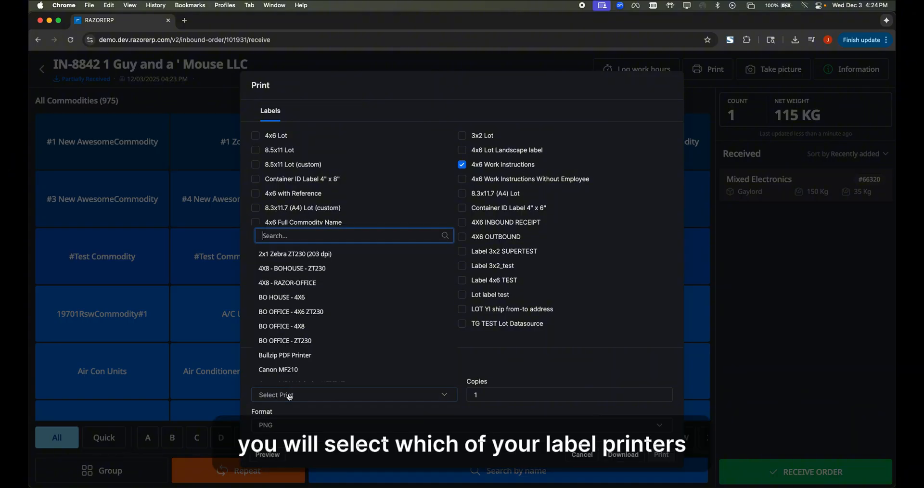
click(506, 365)
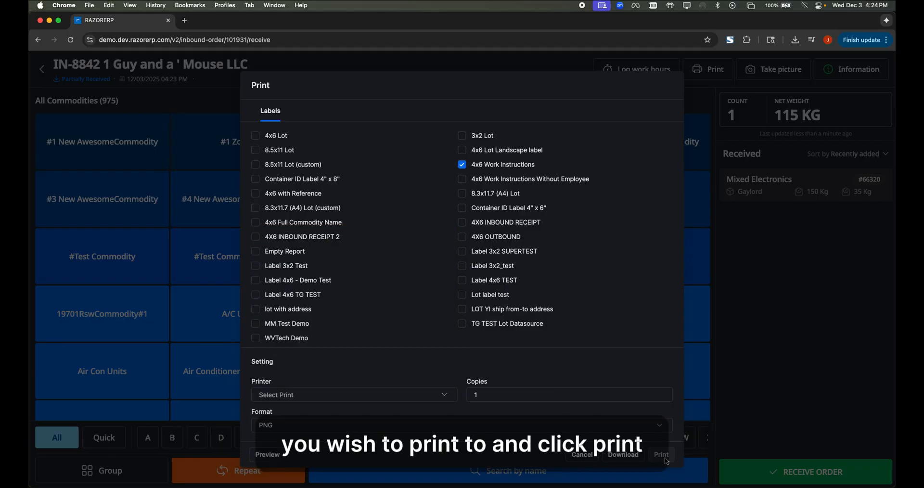
Preview the 4x6 Work instructions label and return to the commodity list without printing
click(277, 457)
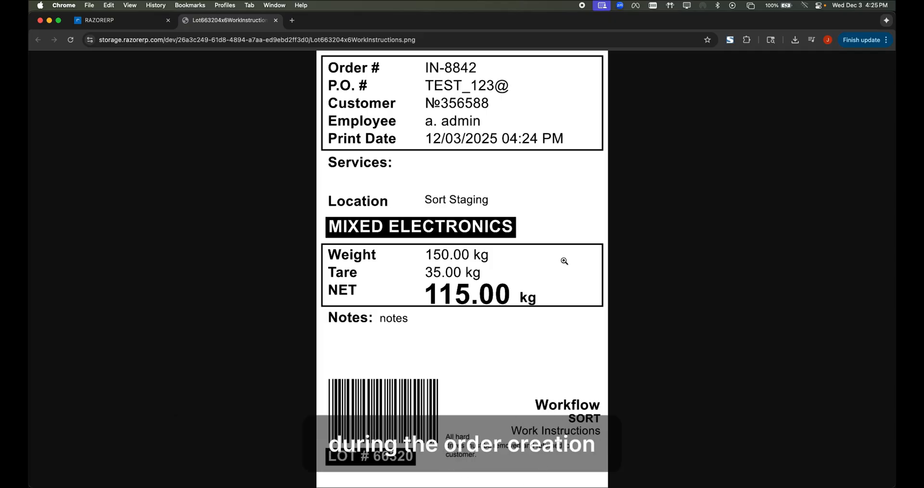
click(275, 21)
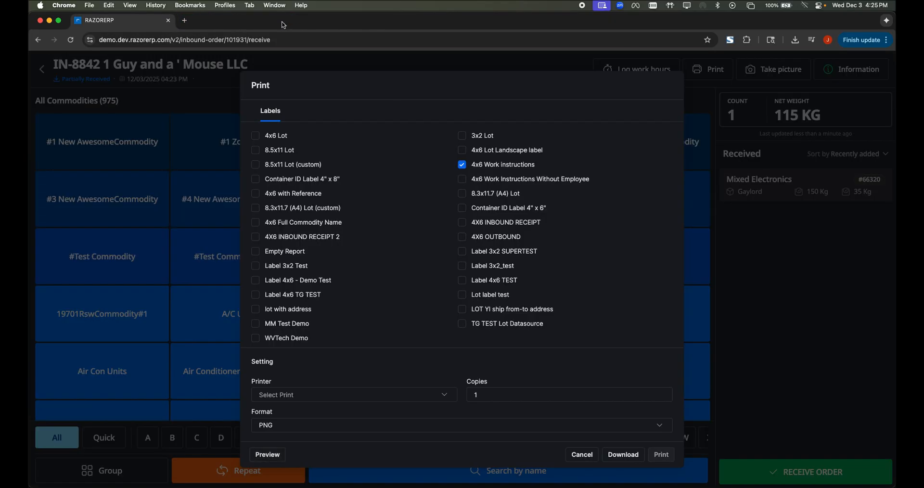
click(581, 454)
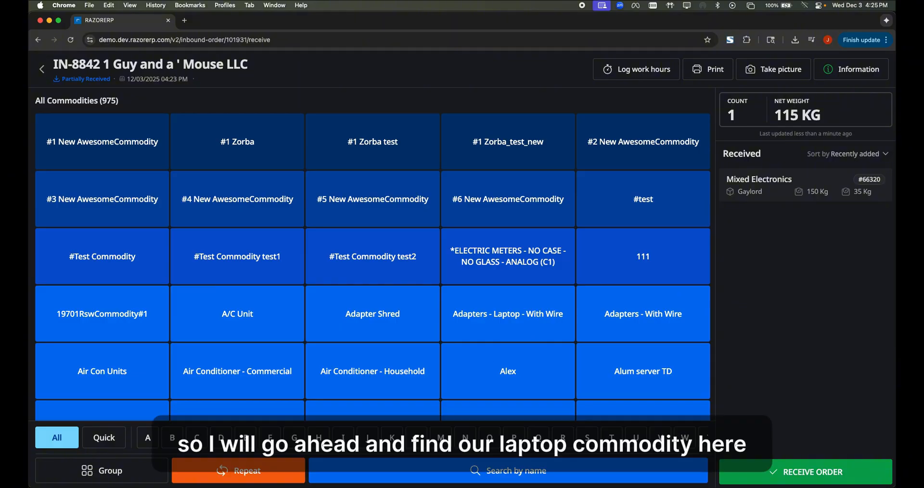
Choose the Laptop - Mixed commodity and enter a weight of 100 kg and a tare of 15 kg
click(415, 438)
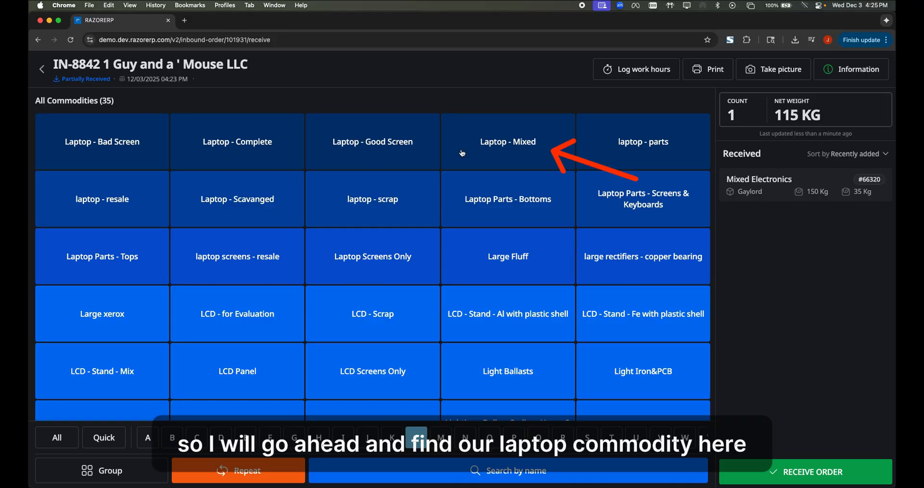
click(484, 148)
click(344, 163)
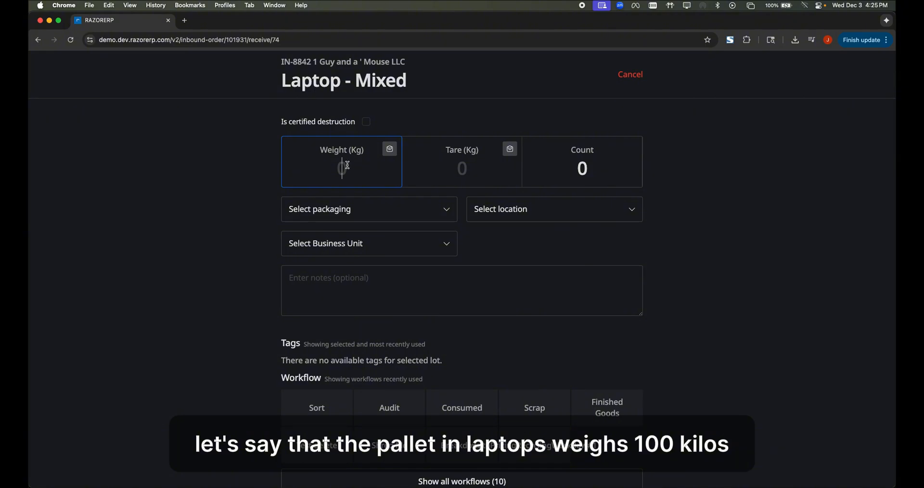
text(100)
click(438, 181)
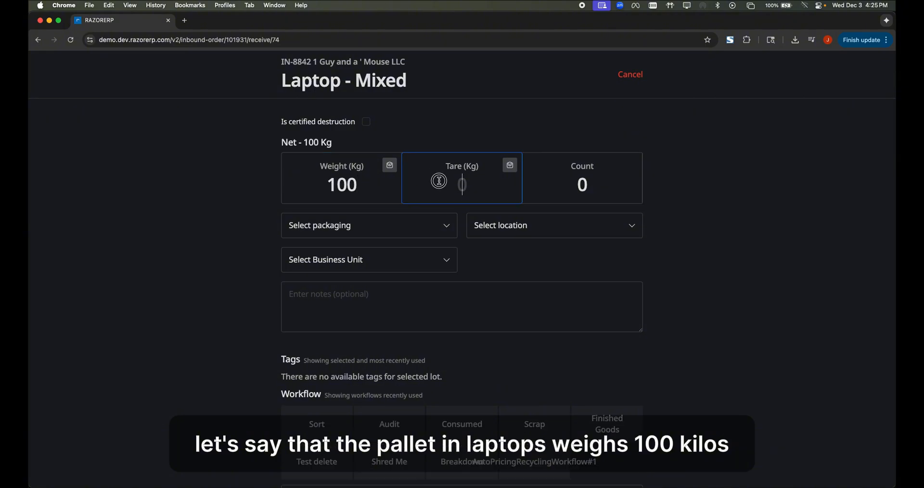
text(15)
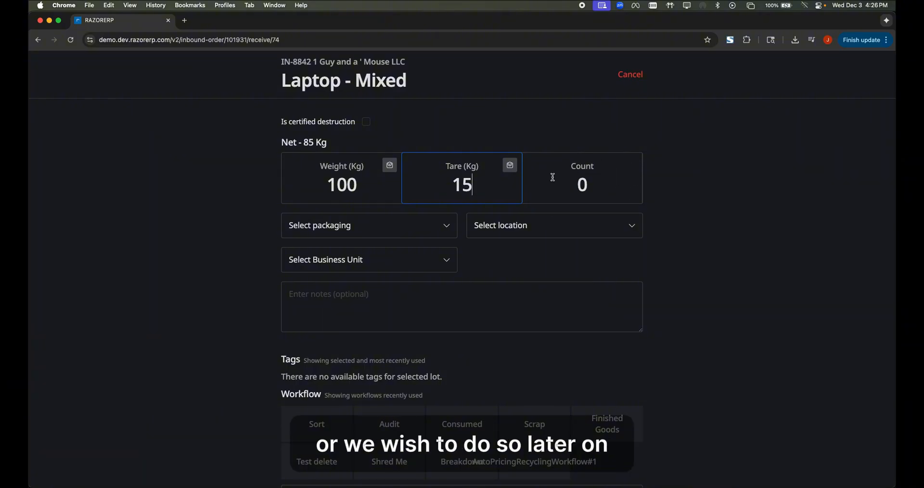
click(693, 178)
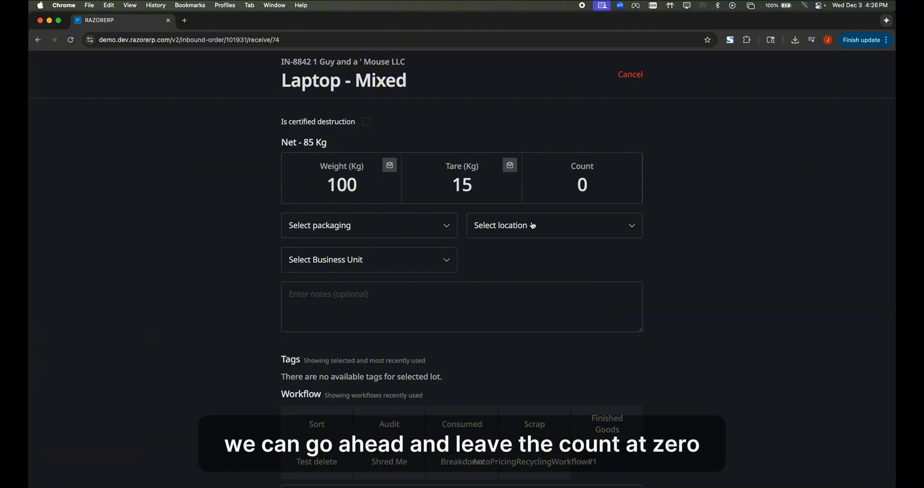
Set the mixed laptop lot's packaging to Pallet and its location to Processing Stage
click(430, 232)
click(399, 210)
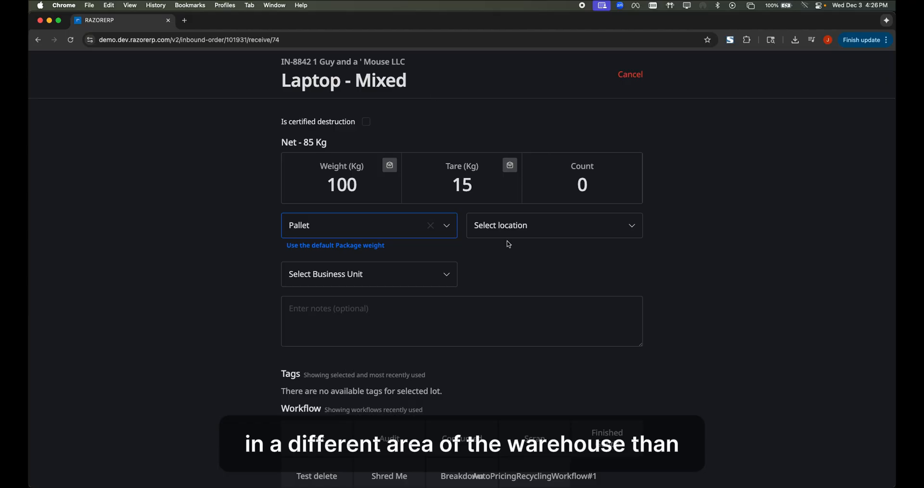
click(524, 227)
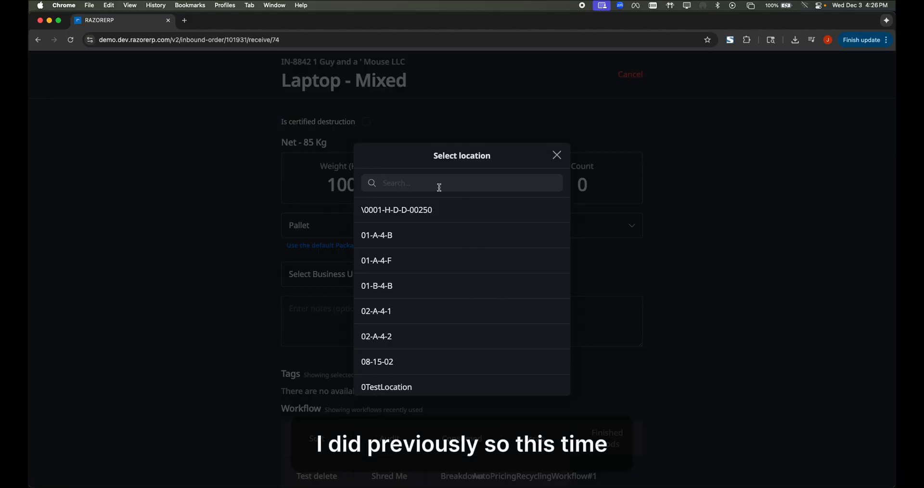
text(process)
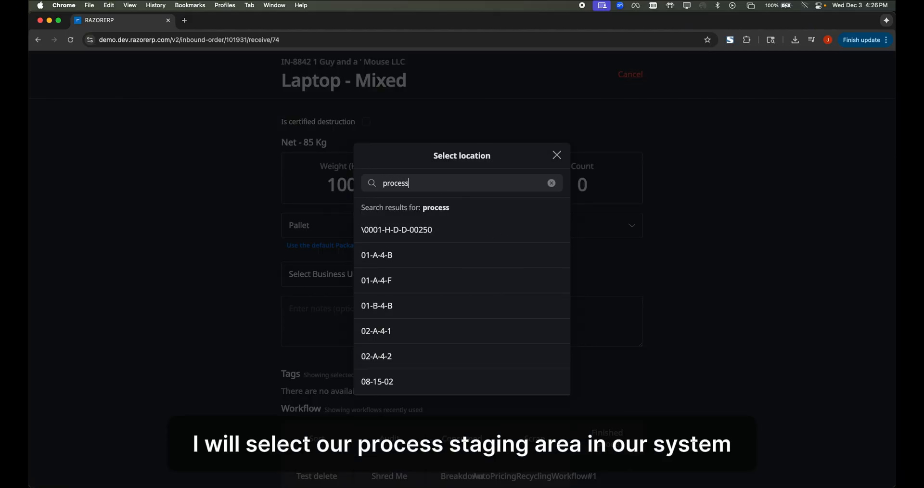
scroll(428, 351, down, 3)
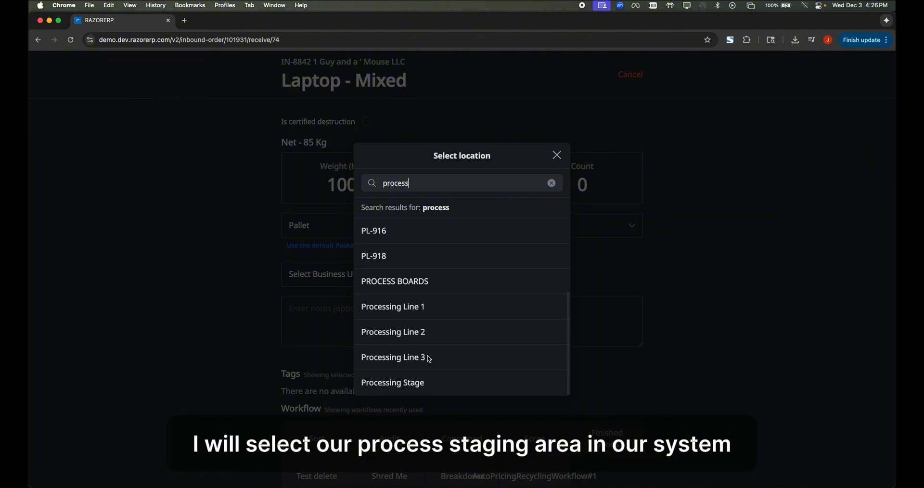
click(427, 385)
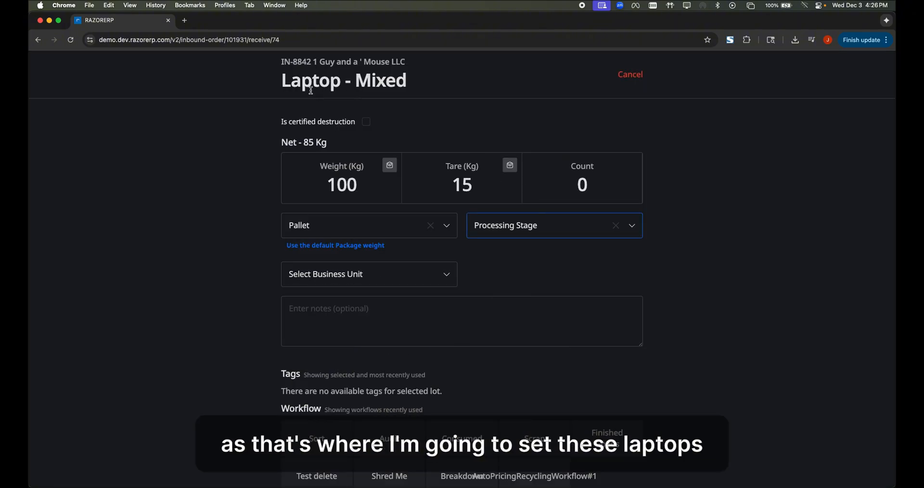
Accept the Laptop - Mixed lot with the Audit workflow and check the label printing option on its received entry
scroll(360, 386, down, 4)
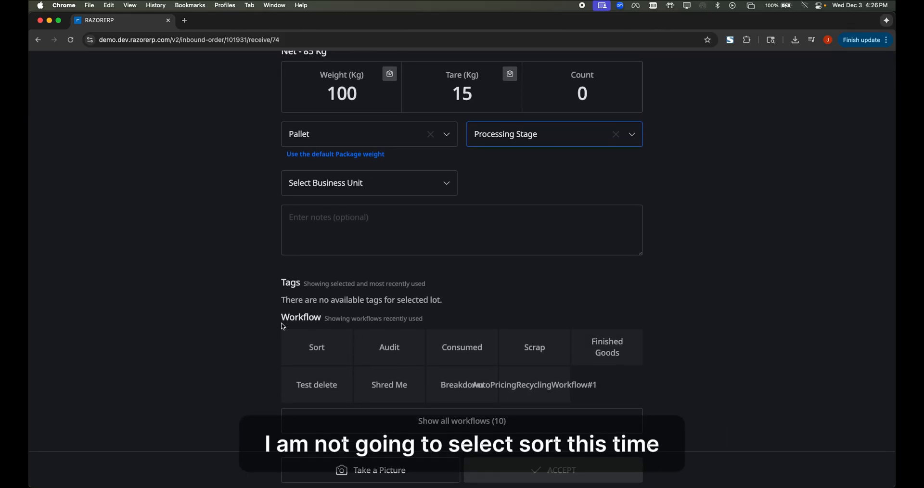
scroll(305, 221, up, 4)
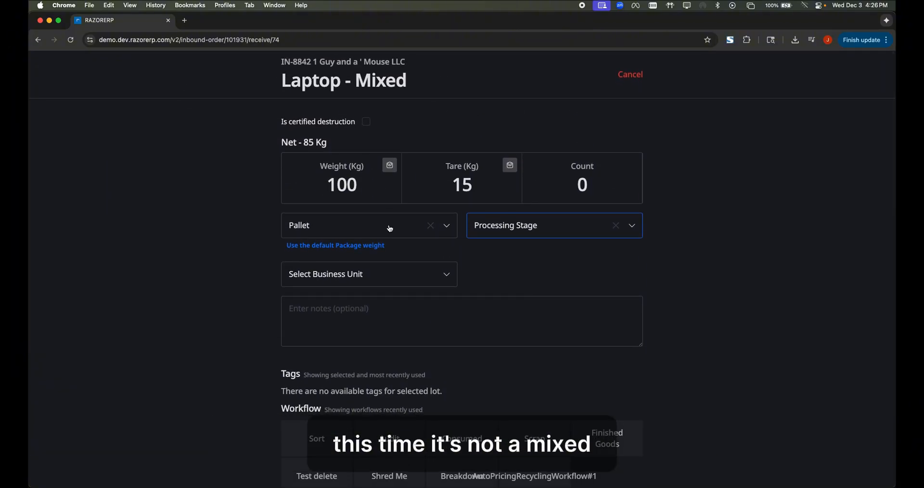
scroll(388, 228, down, 4)
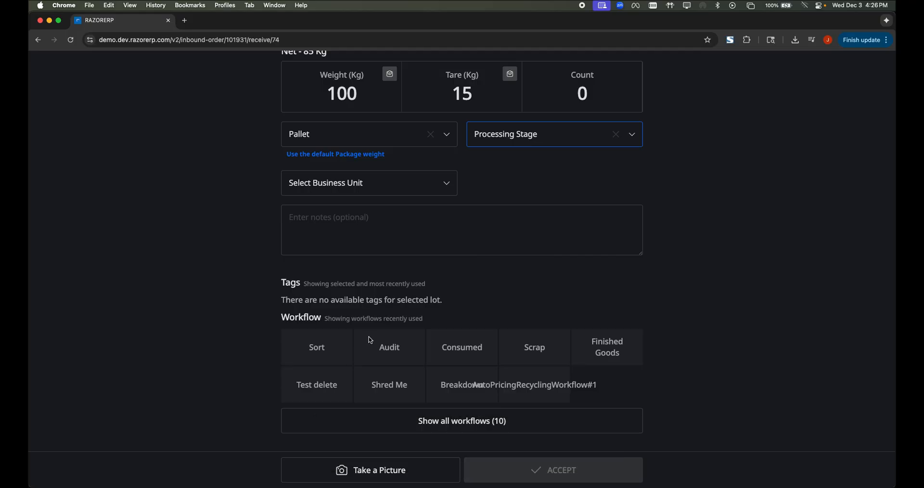
click(402, 347)
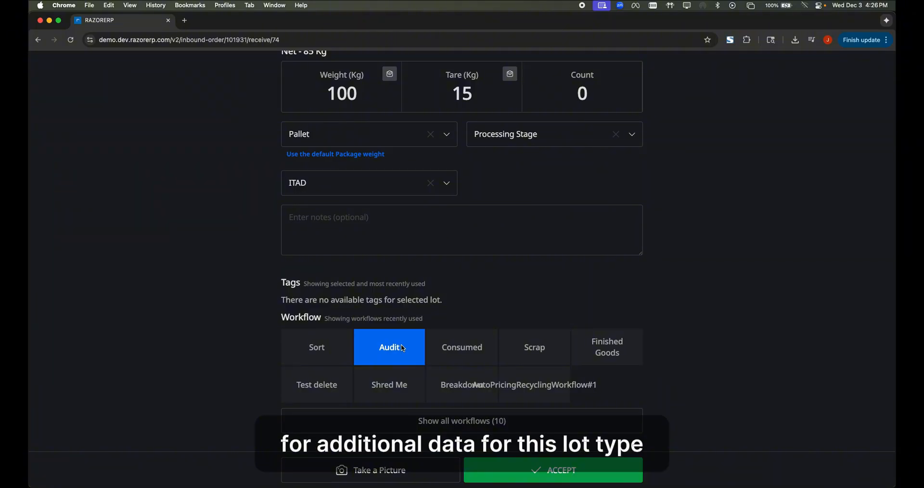
scroll(398, 189, up, 2)
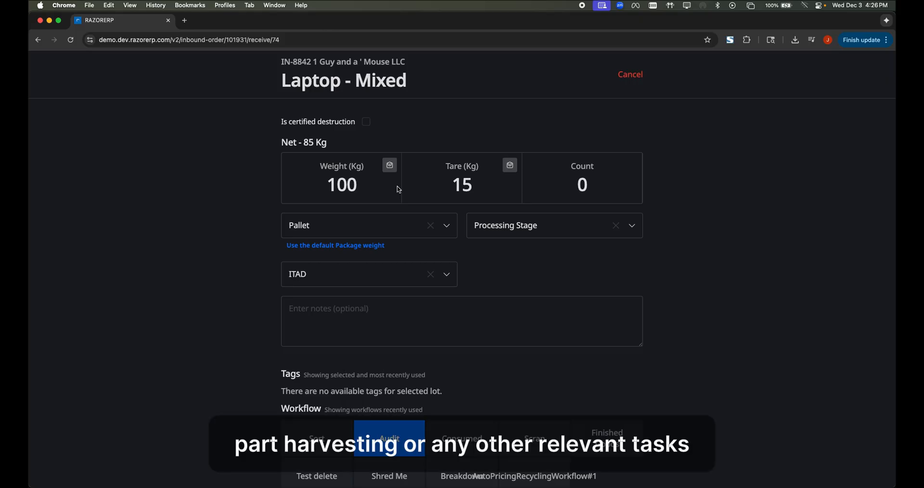
scroll(455, 313, down, 3)
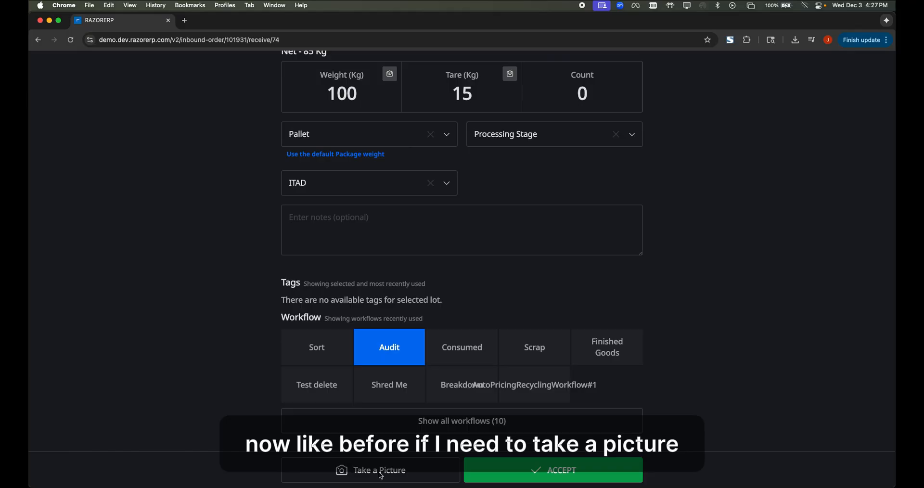
click(558, 476)
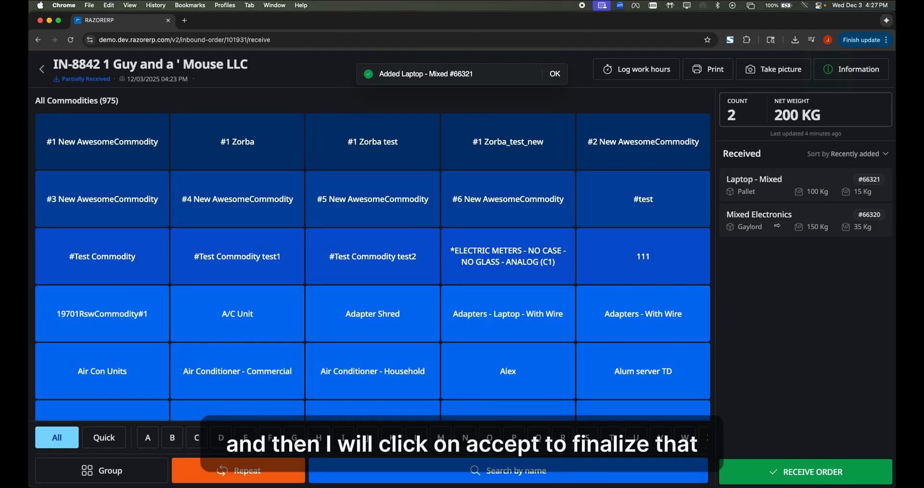
drag(851, 189, 749, 188)
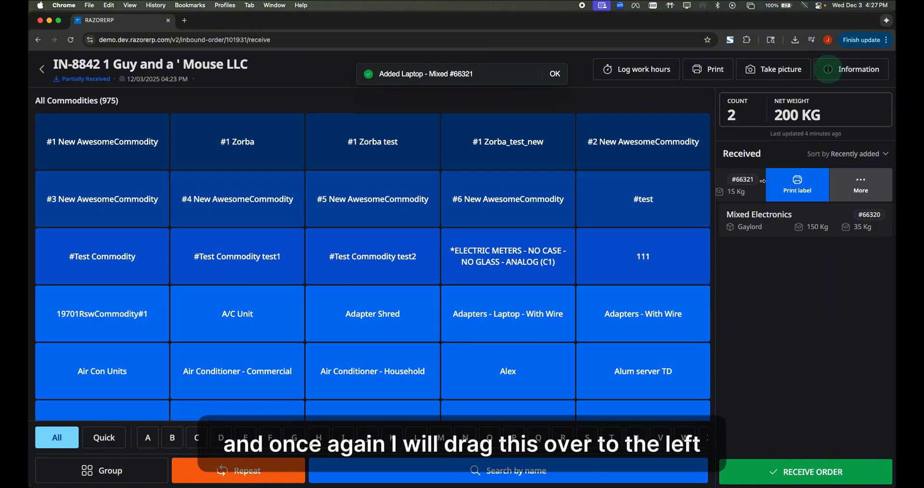
drag(748, 188, 850, 188)
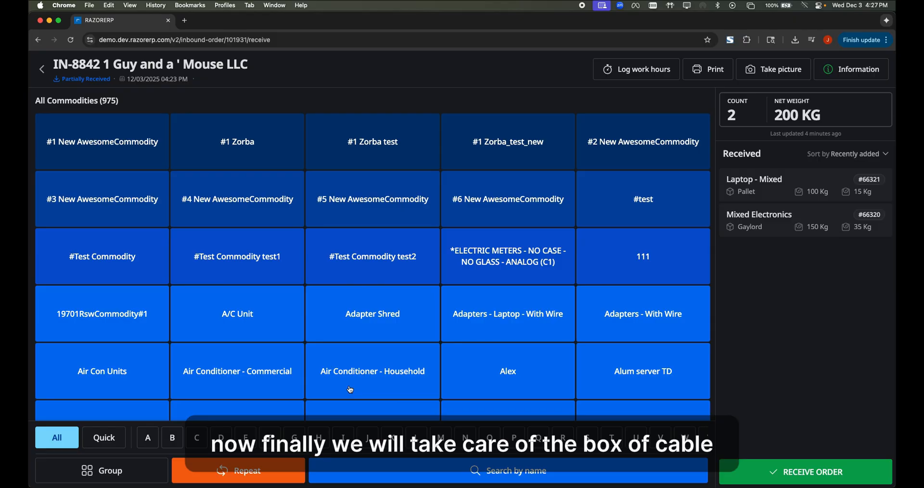
Choose the Cable commodity and enter a weight of 50 kg and a tare of 1 kg
click(198, 438)
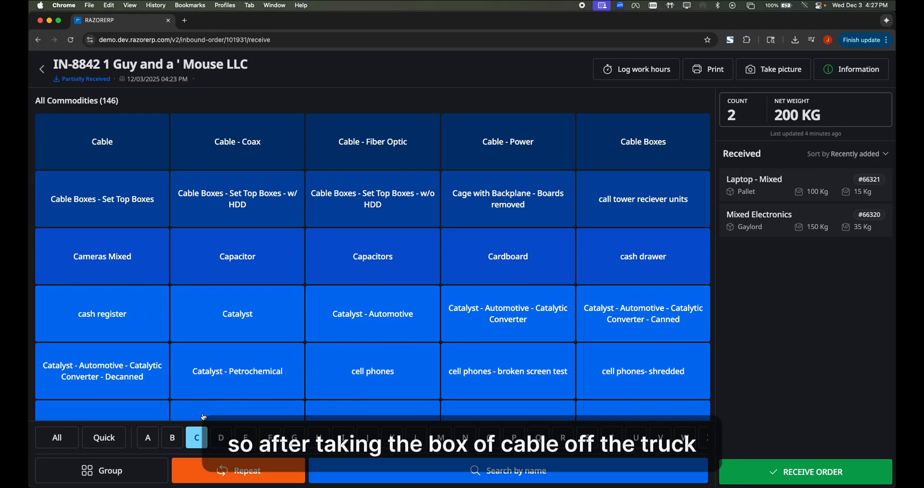
click(114, 143)
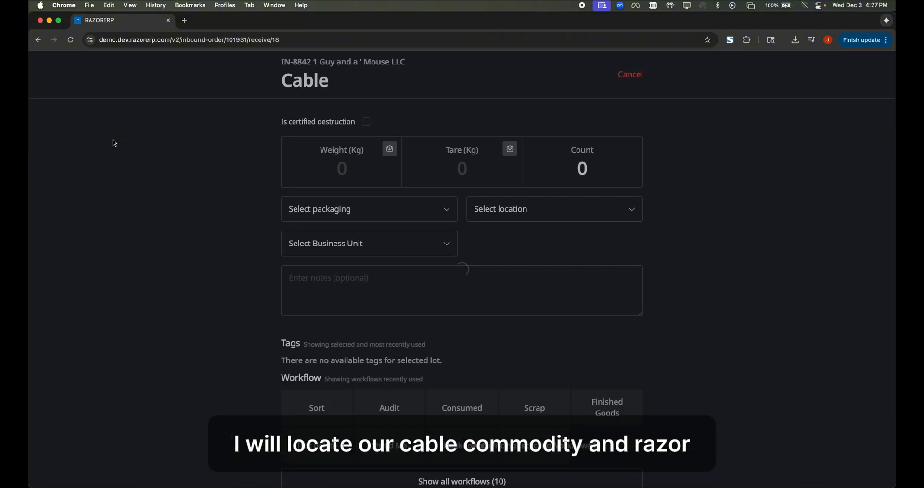
click(351, 170)
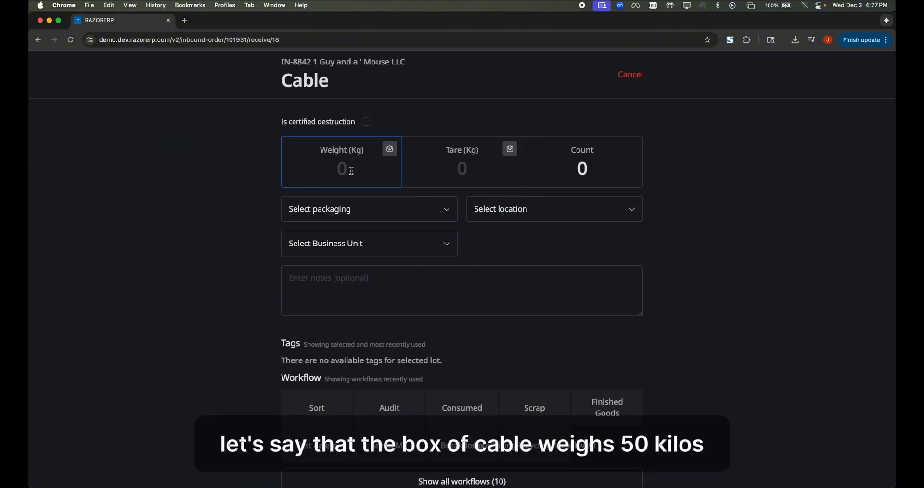
text(50)
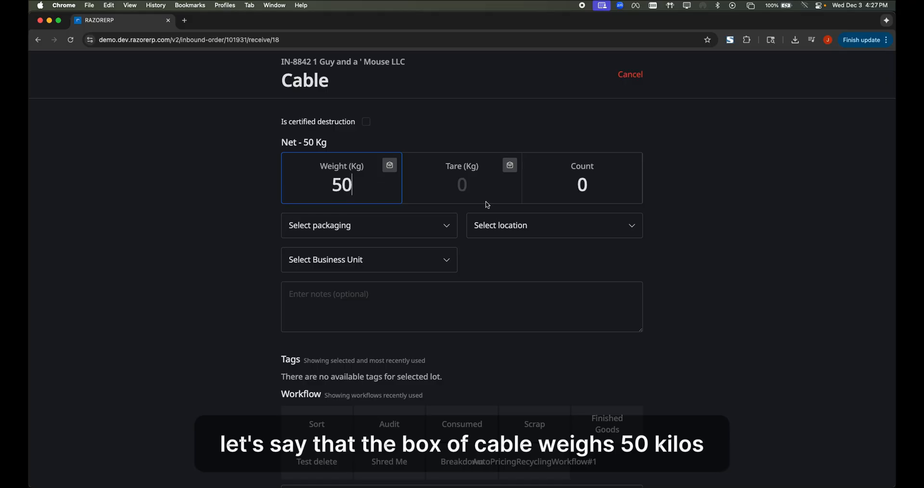
click(472, 189)
text(1)
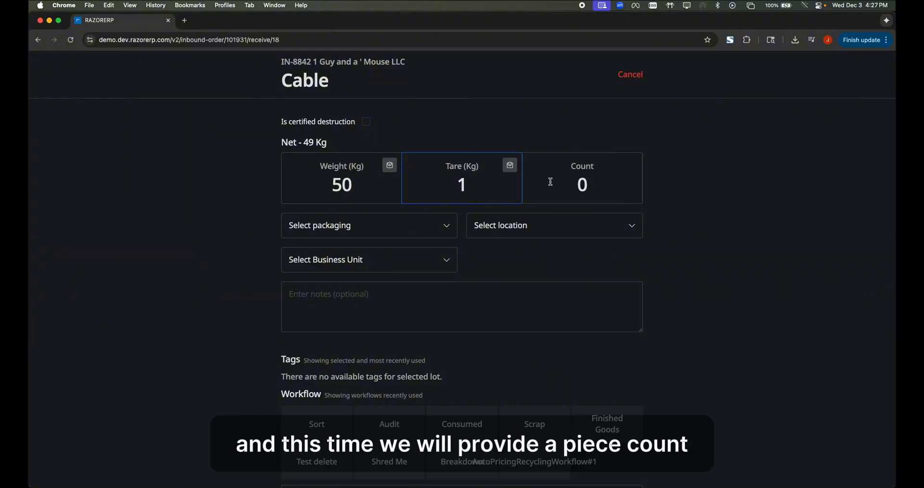
click(592, 139)
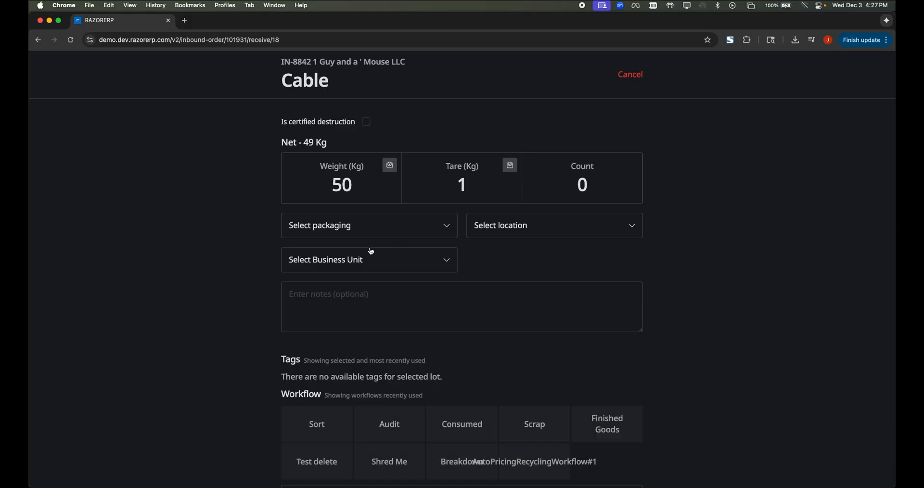
Set the Cable lot's packaging to Box and its location to Scrap Staging
click(376, 231)
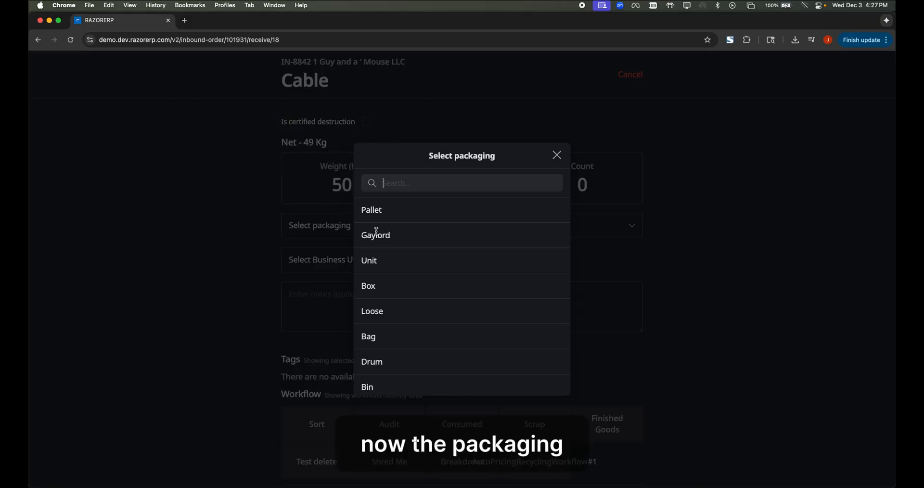
click(390, 285)
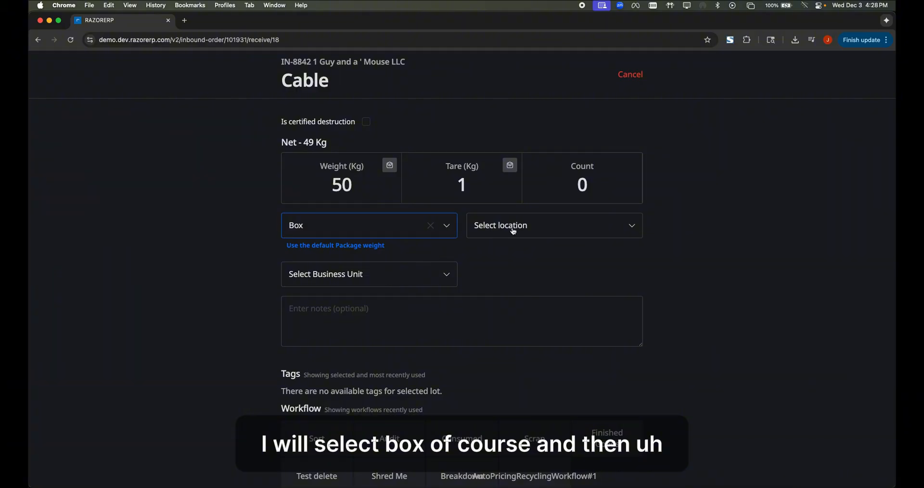
click(531, 230)
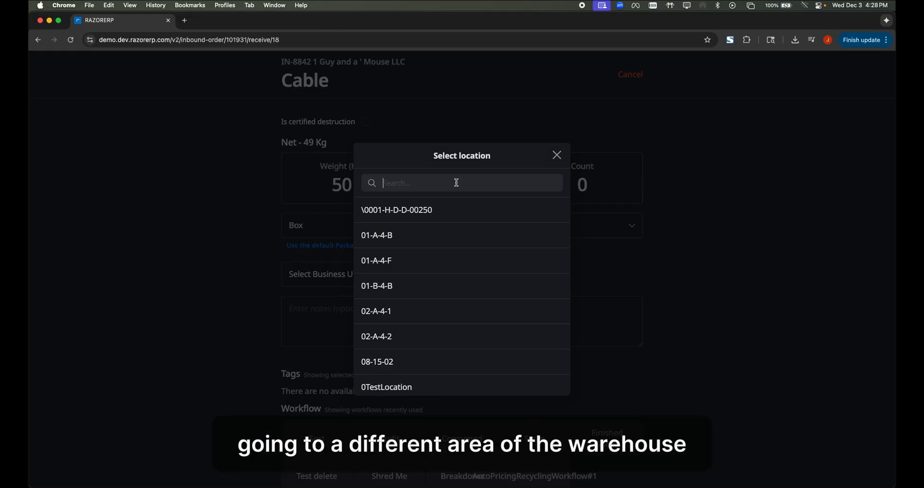
text(scrap)
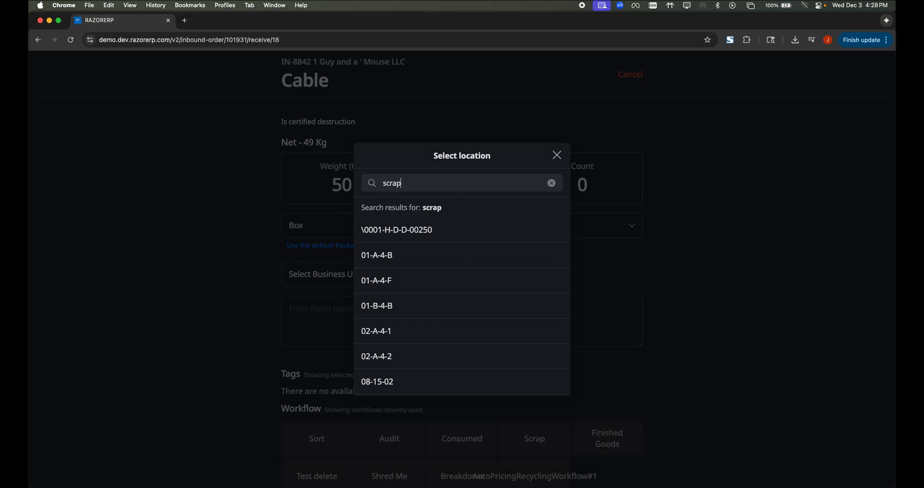
click(424, 333)
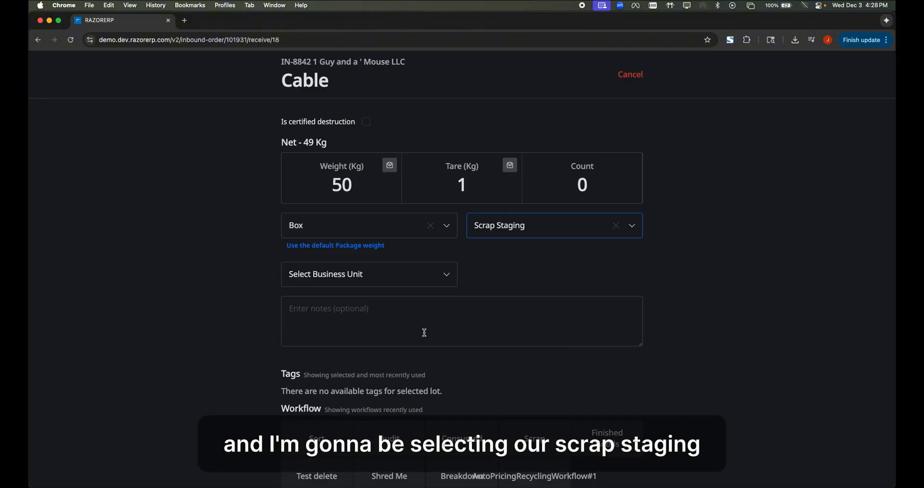
Assign the Scrap workflow to the Cable lot and accept it
scroll(285, 343, down, 4)
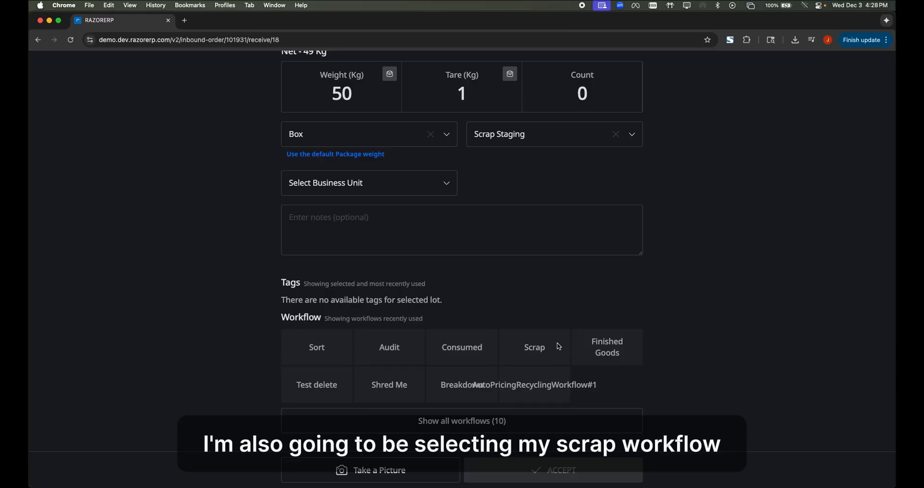
click(532, 350)
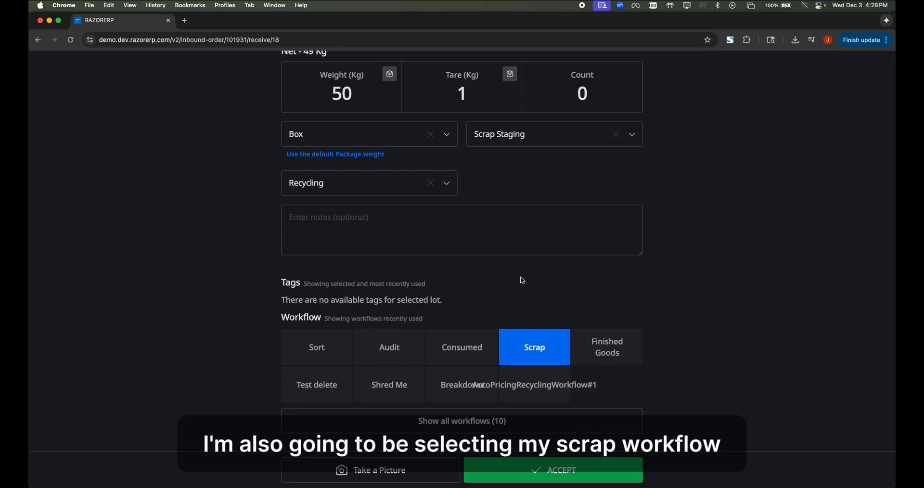
scroll(522, 280, up, 4)
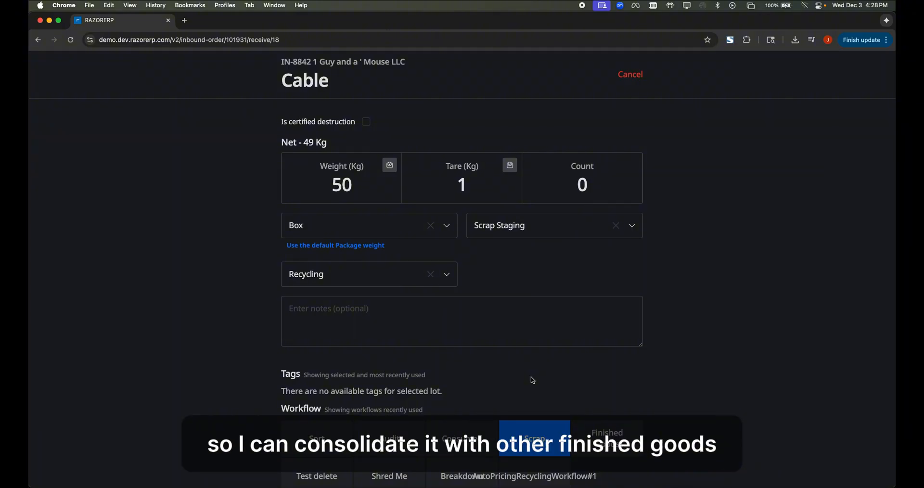
scroll(532, 380, down, 4)
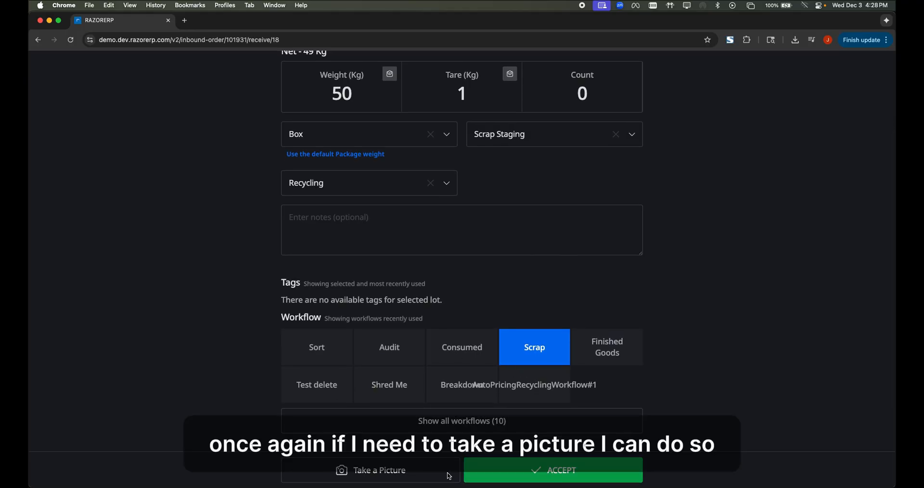
click(556, 474)
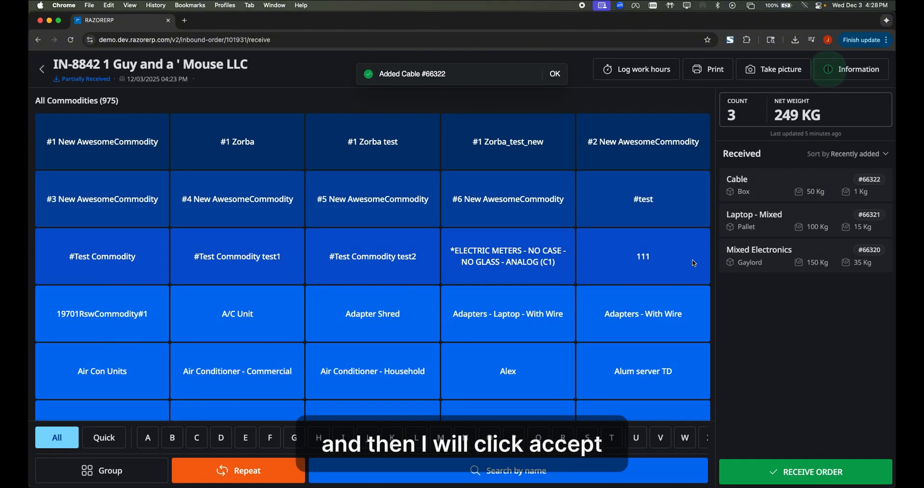
Reveal the label printing option on the received Cable lot and hide it again without printing
drag(818, 186, 773, 186)
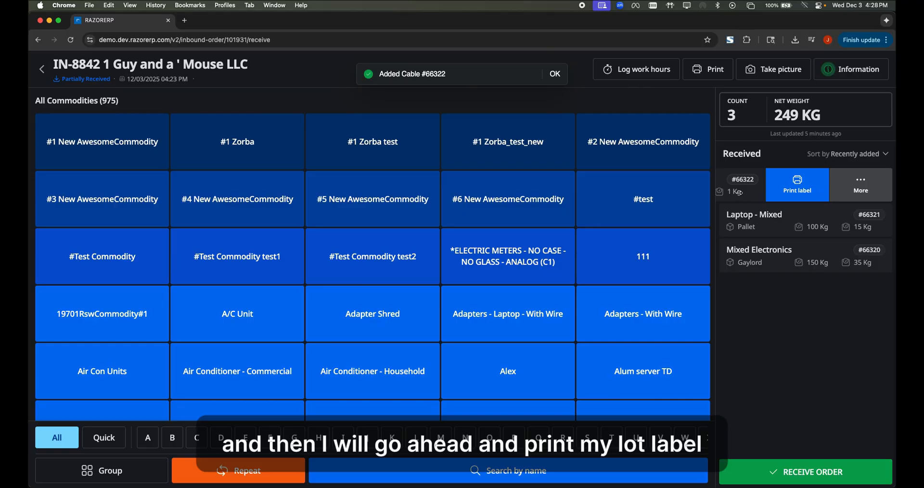
click(820, 190)
drag(789, 190, 820, 191)
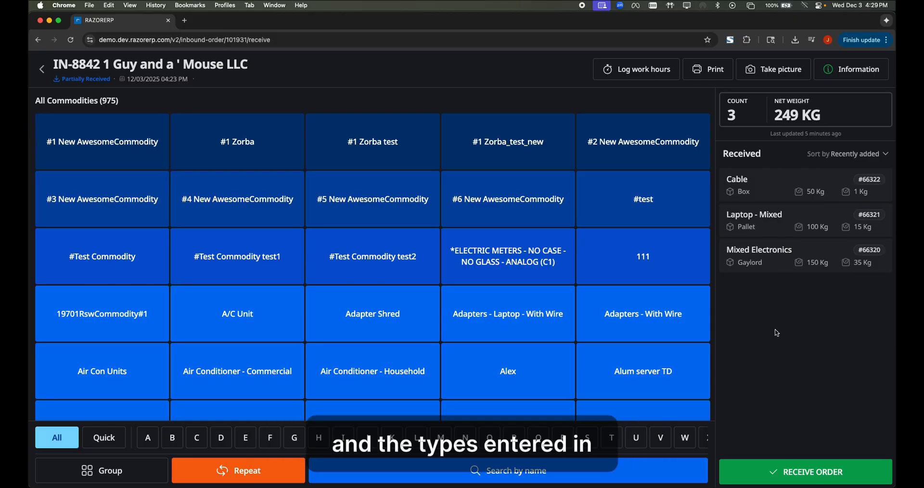
Mark the whole inbound order as received and go back to the inbound order list
click(795, 473)
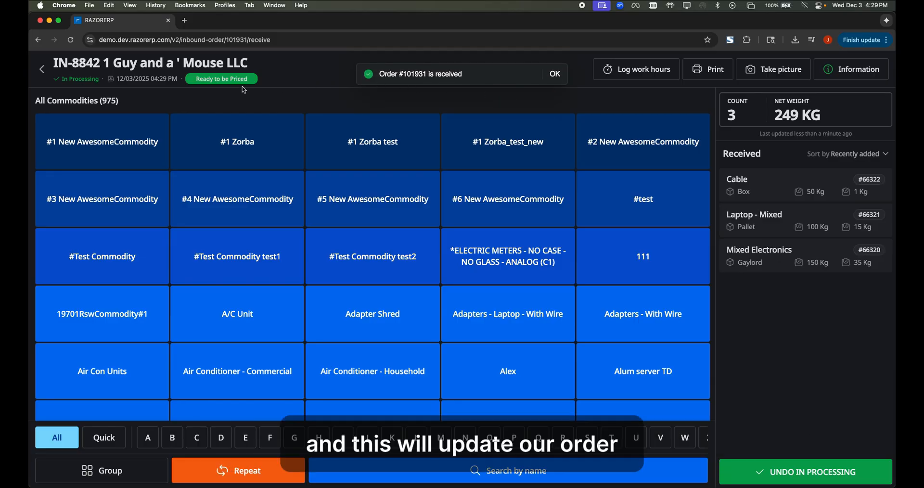
drag(57, 80, 96, 81)
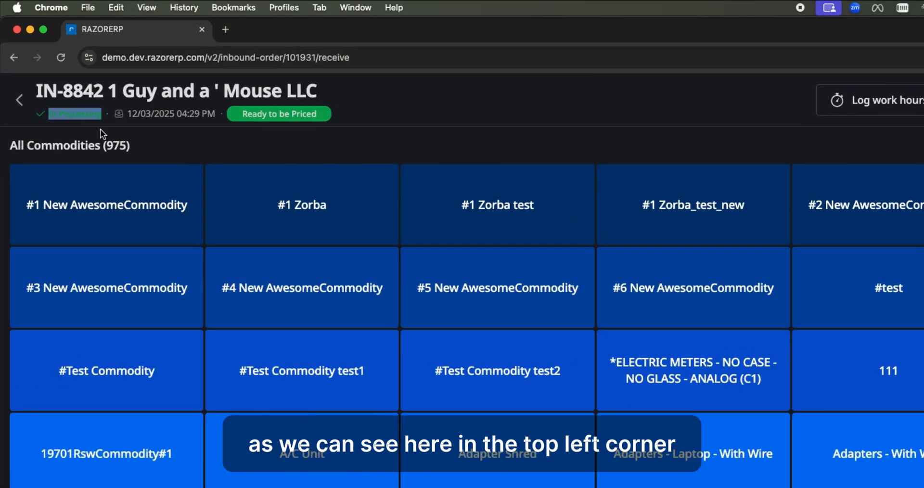
click(100, 125)
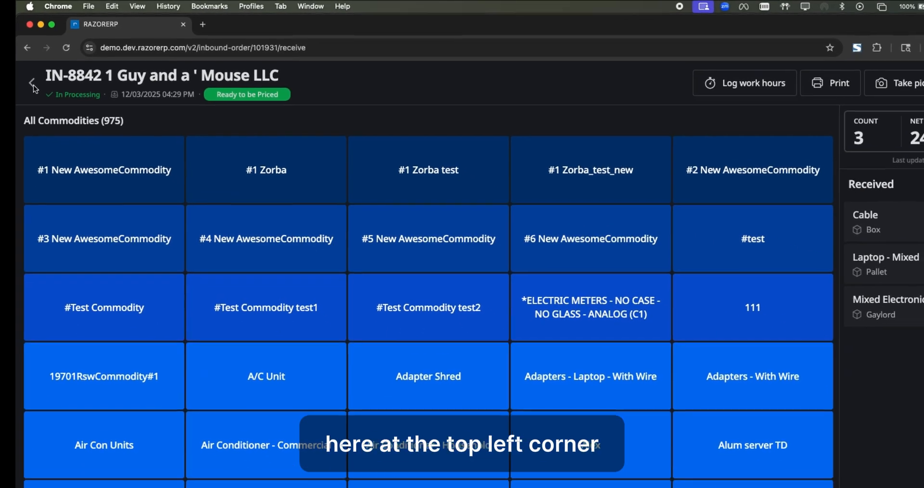
click(20, 100)
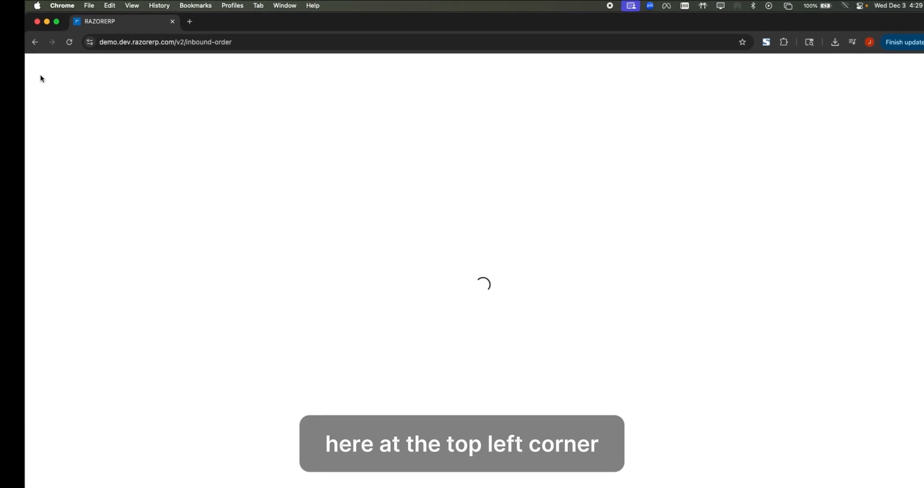